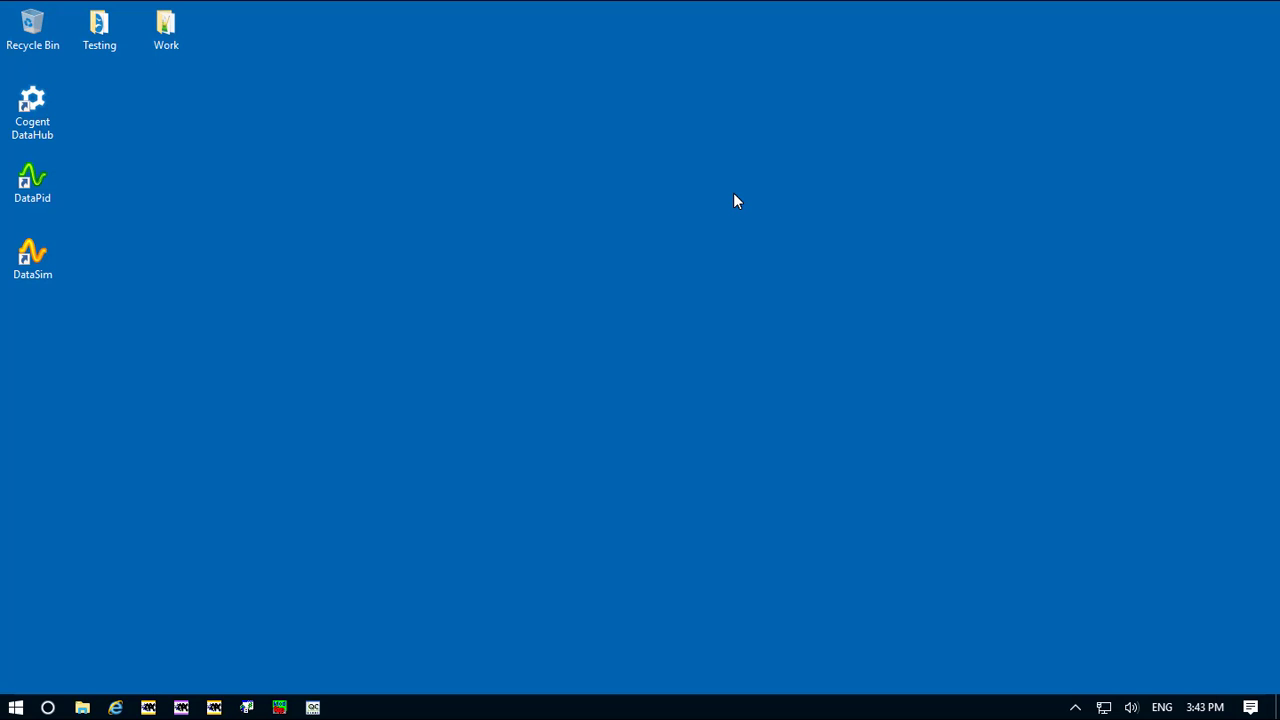
- Launch Cogent DataHub and open its Properties from the tray icon
double_click(43, 100)
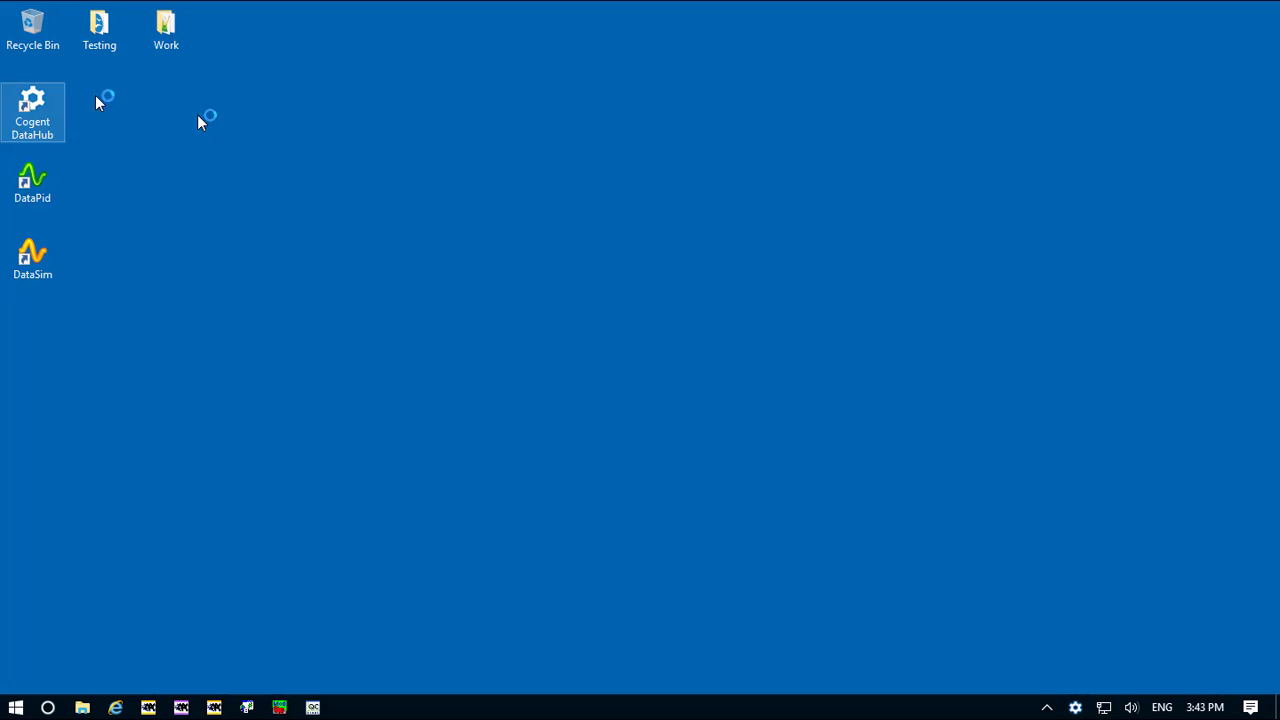
right_click(1075, 707)
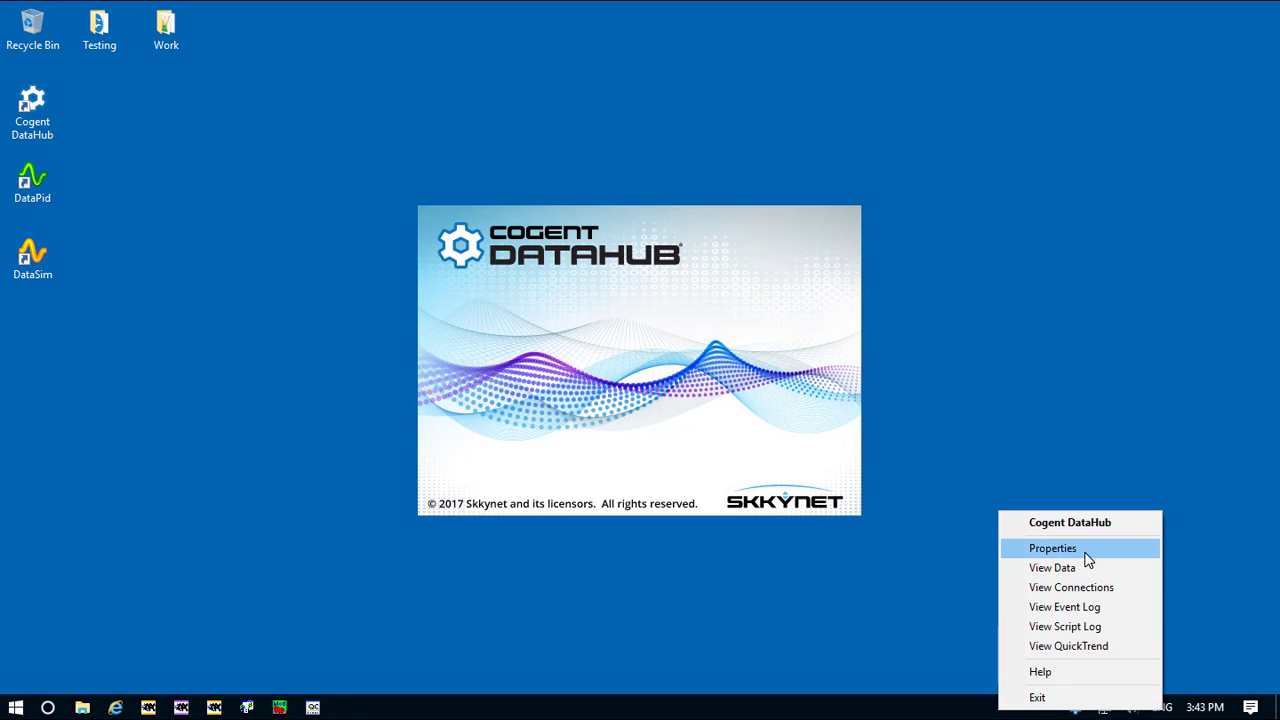
left_click(1052, 548)
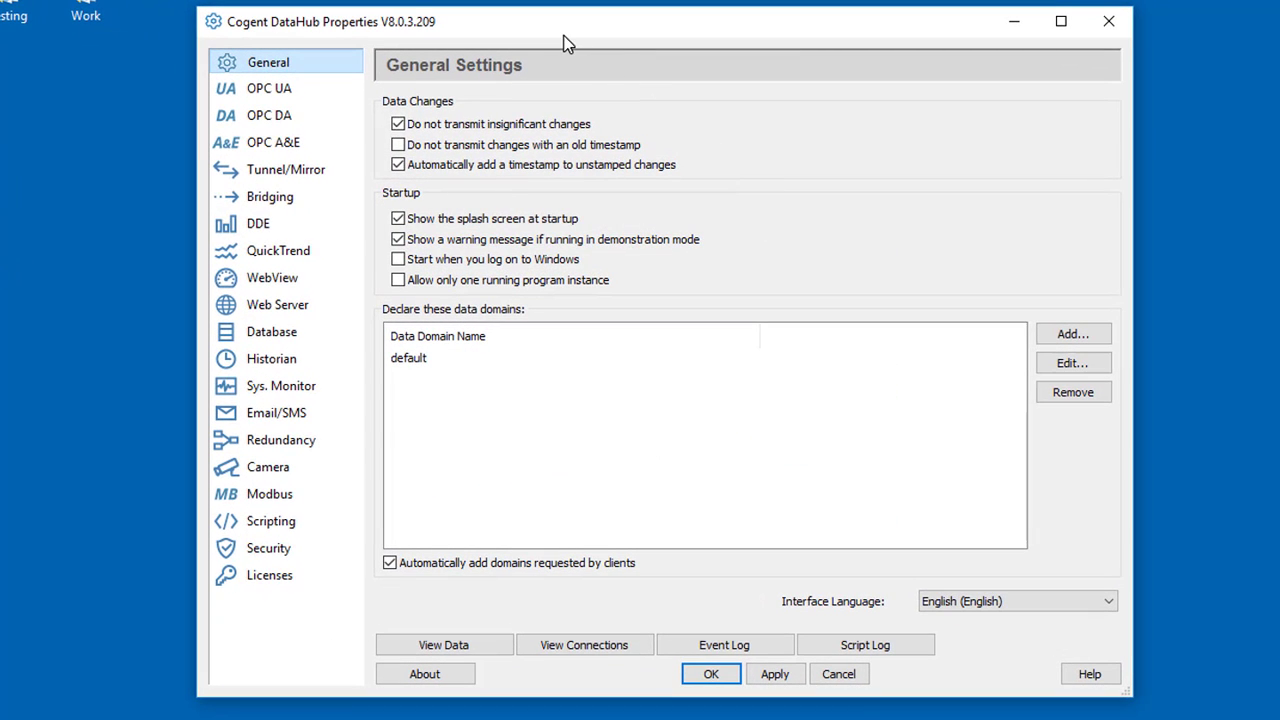
- Show the OPC UA configuration page, briefly checking the OPC DA page on the way
left_click(321, 88)
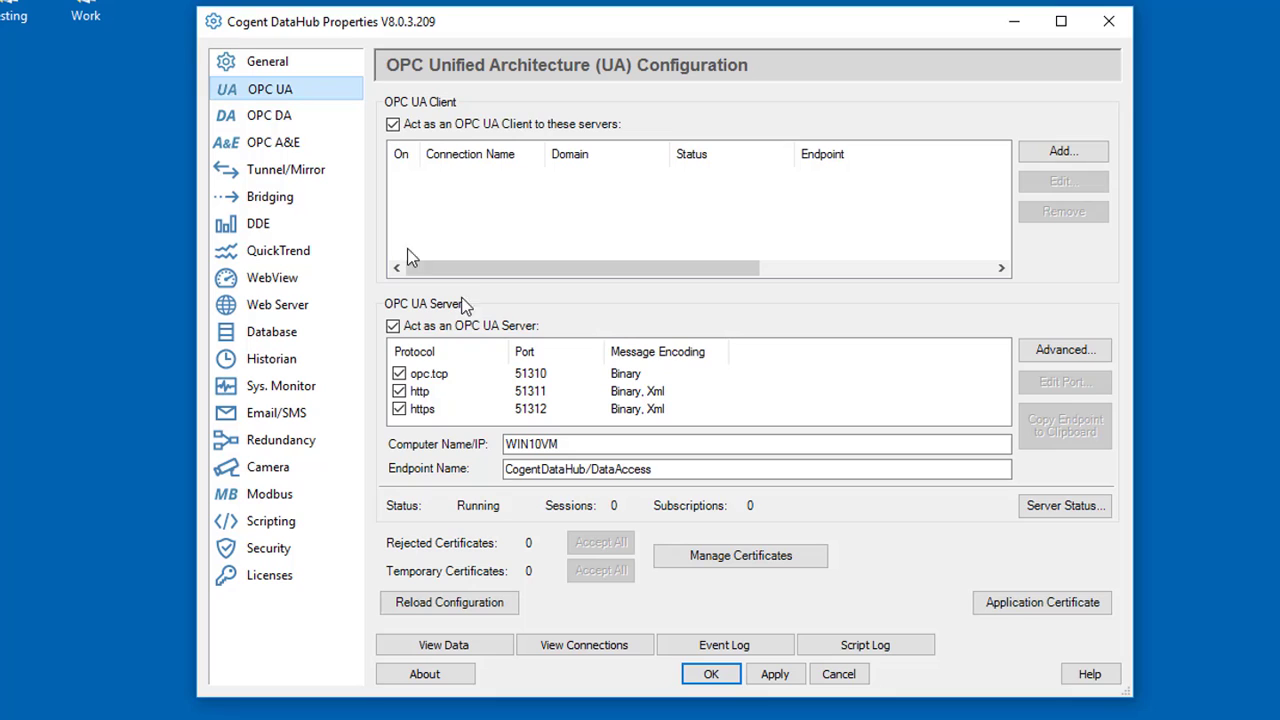
left_click(295, 116)
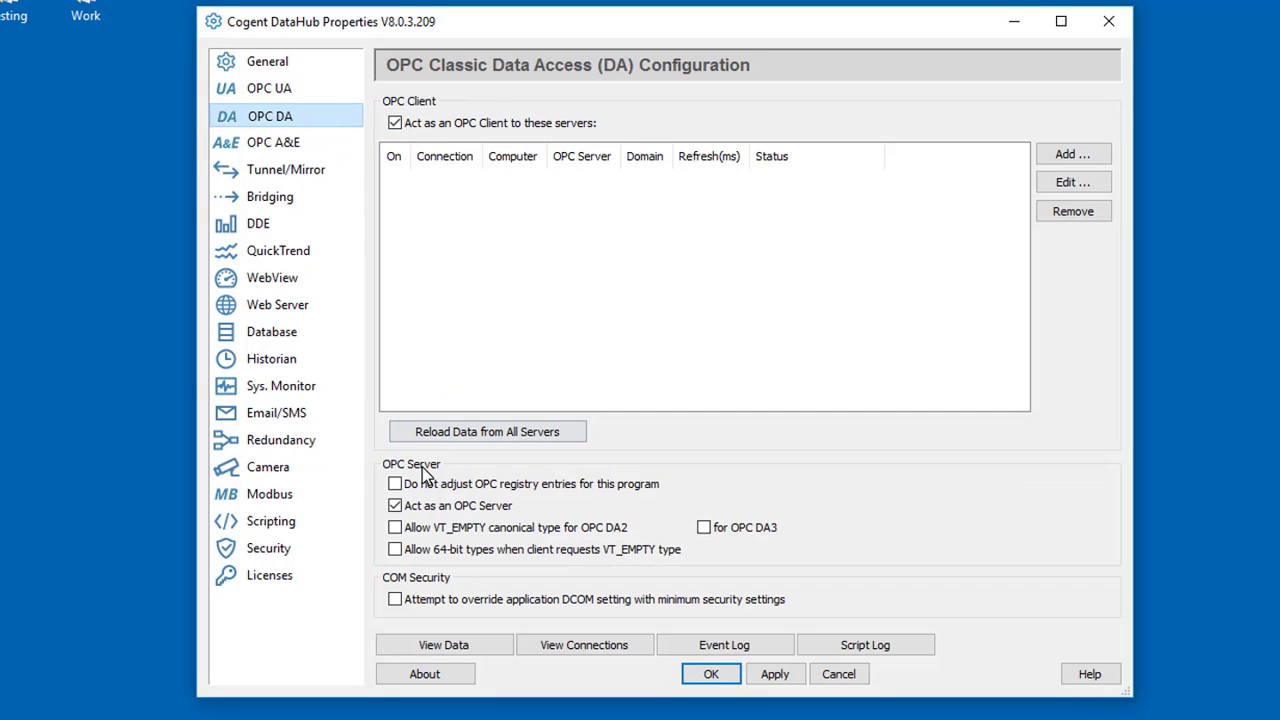
left_click(306, 92)
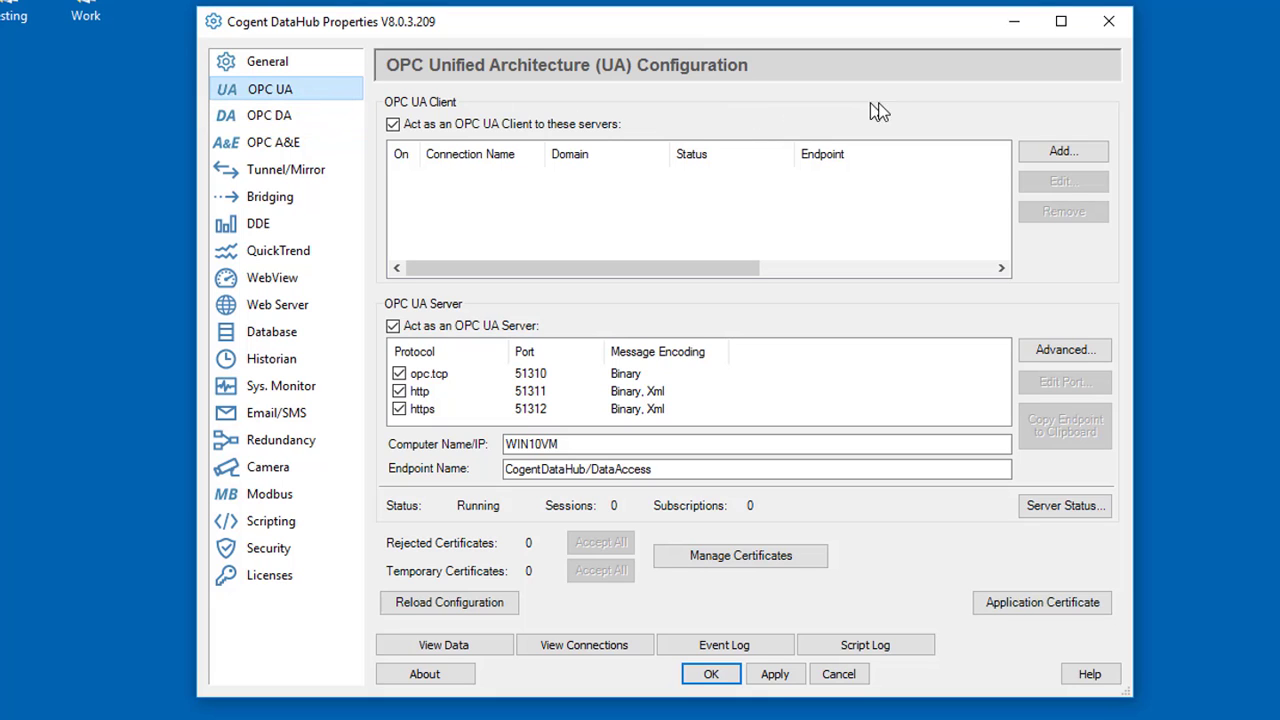
- Add a new OPC UA client connection with endpoint opc.tcp://127.0.0.1:49380
left_click(1090, 150)
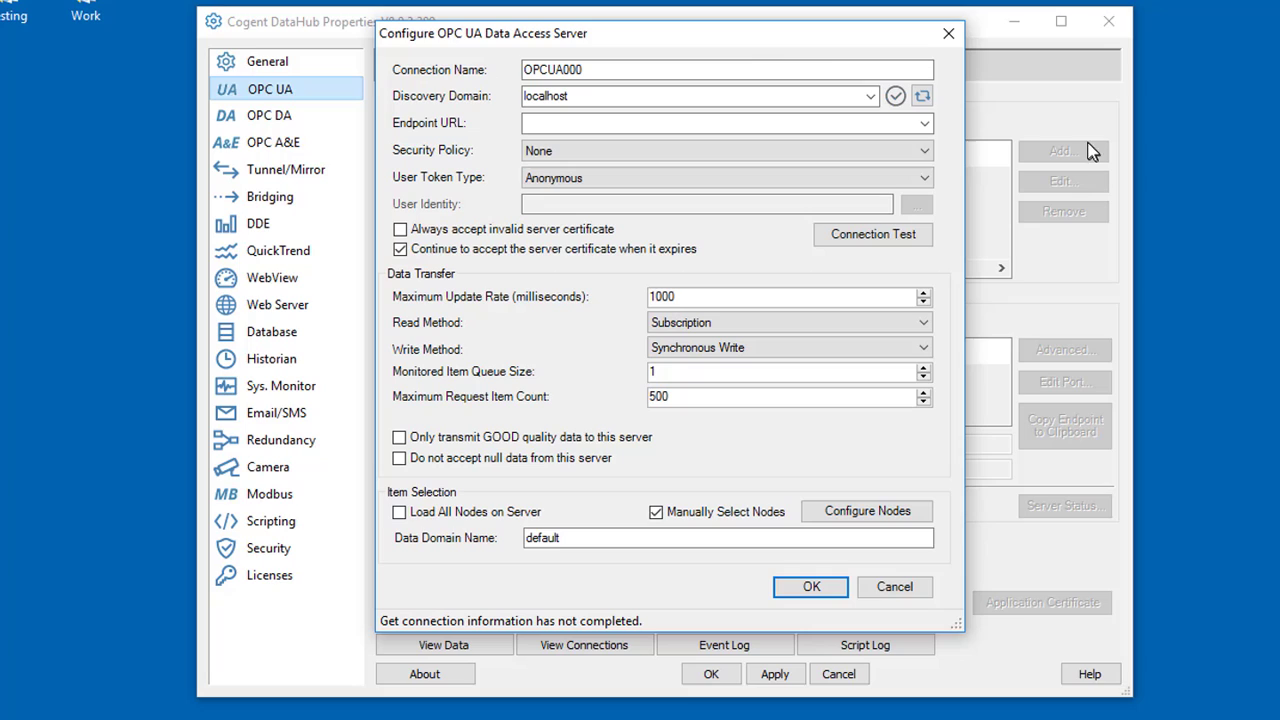
left_click(884, 125)
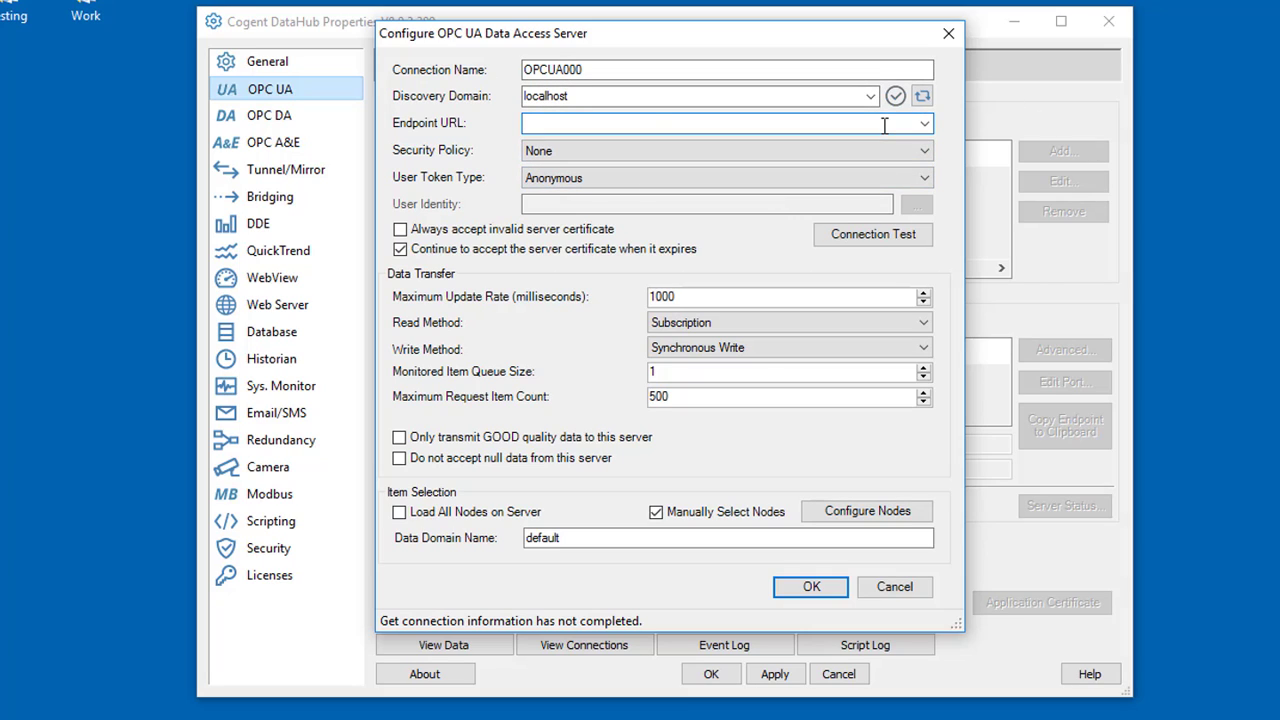
type("opc.tcp://127.0.0.1:49380")
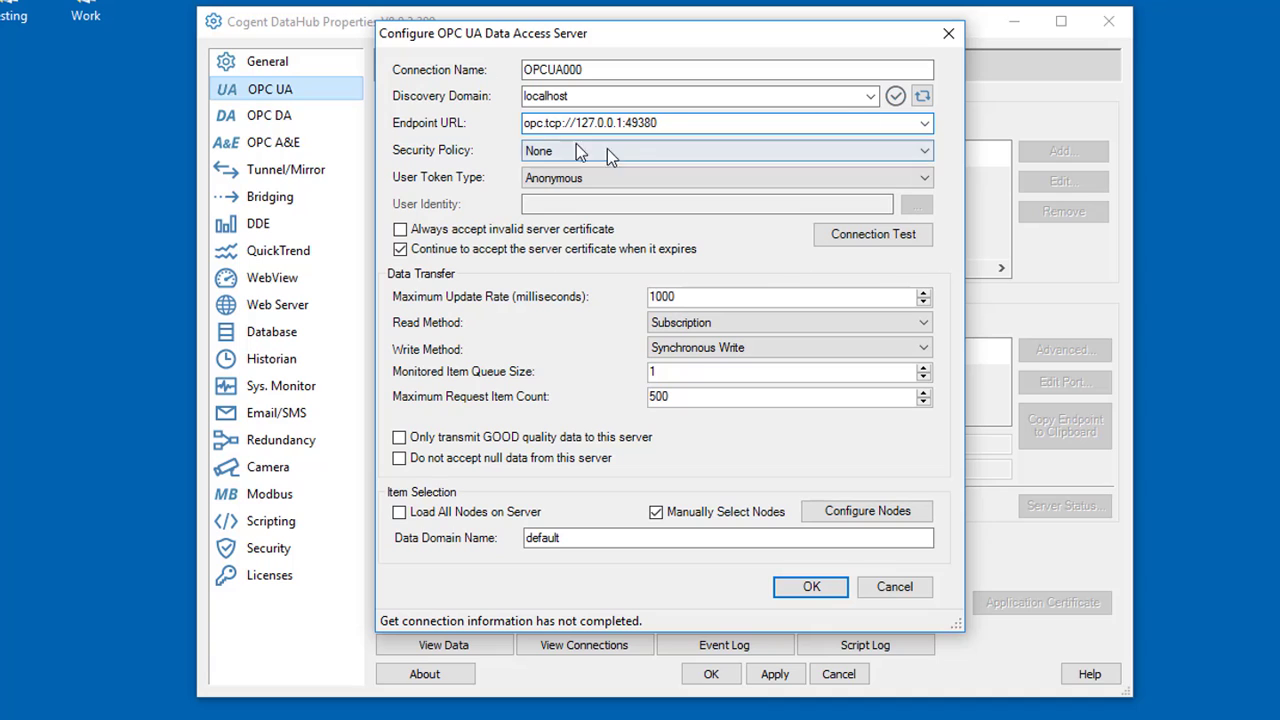
- Test the connection successfully and bring up the Configure Nodes browser
left_click(875, 242)
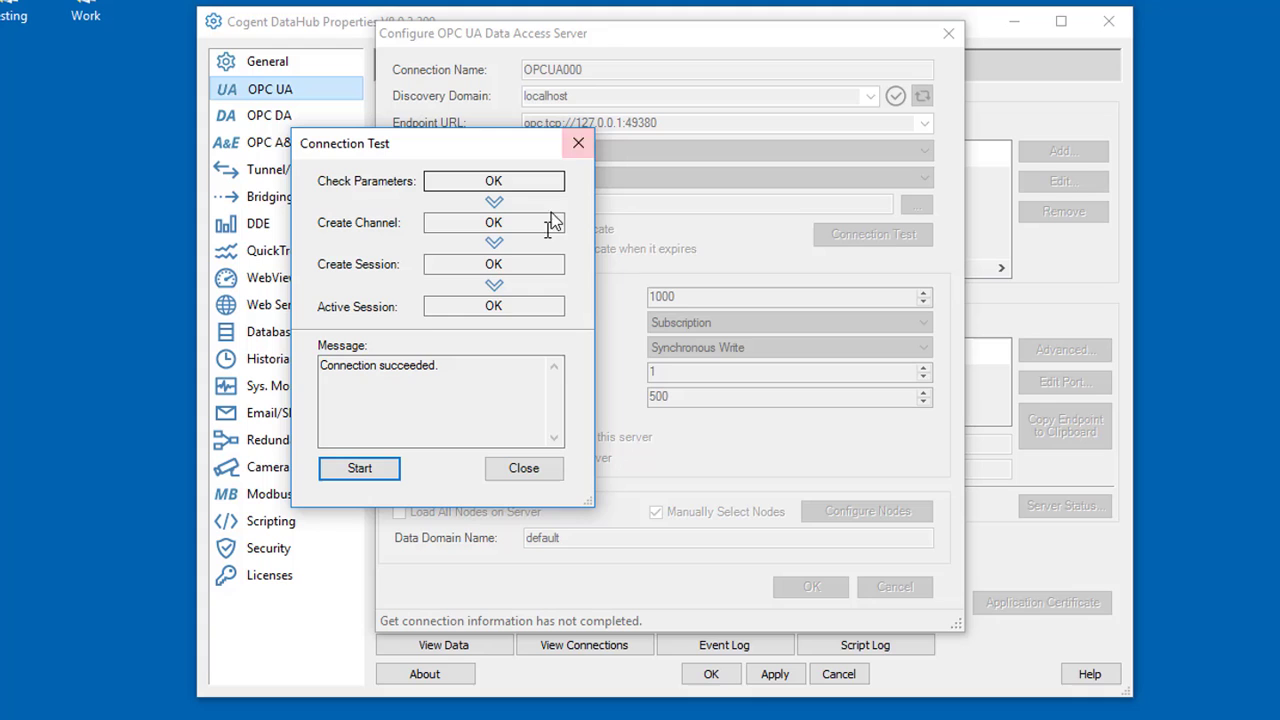
left_click(529, 469)
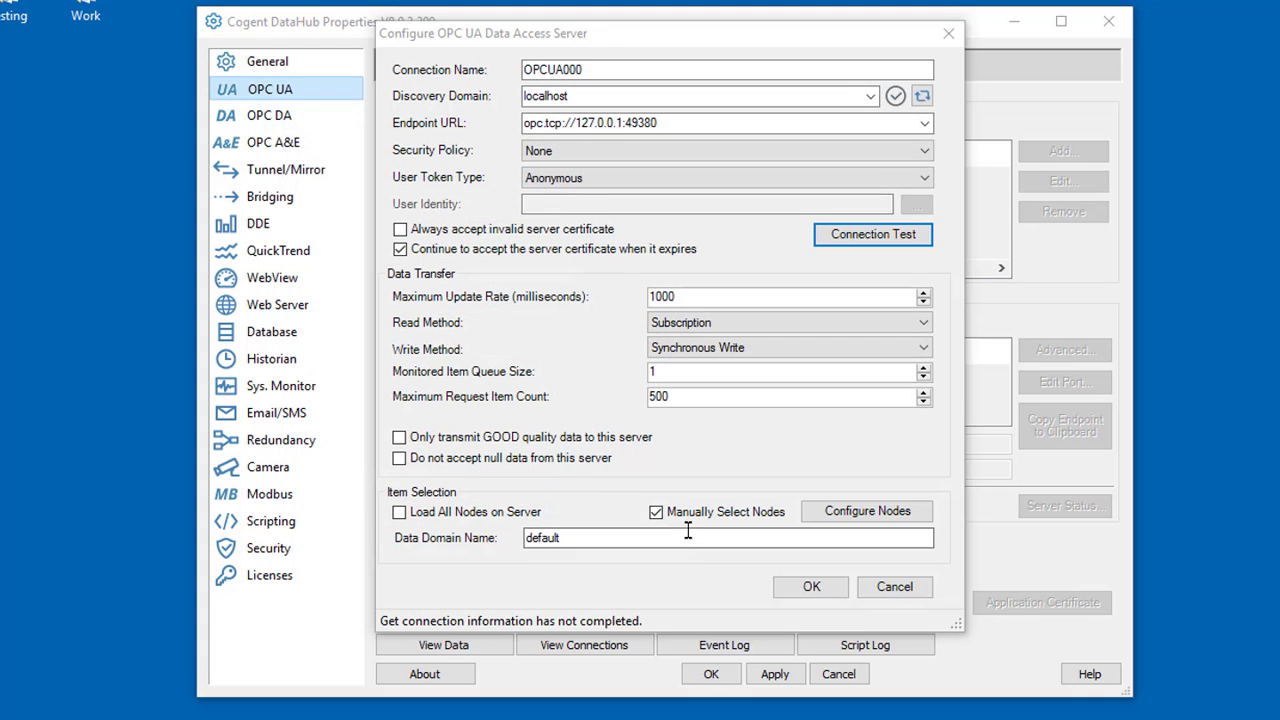
left_click(858, 522)
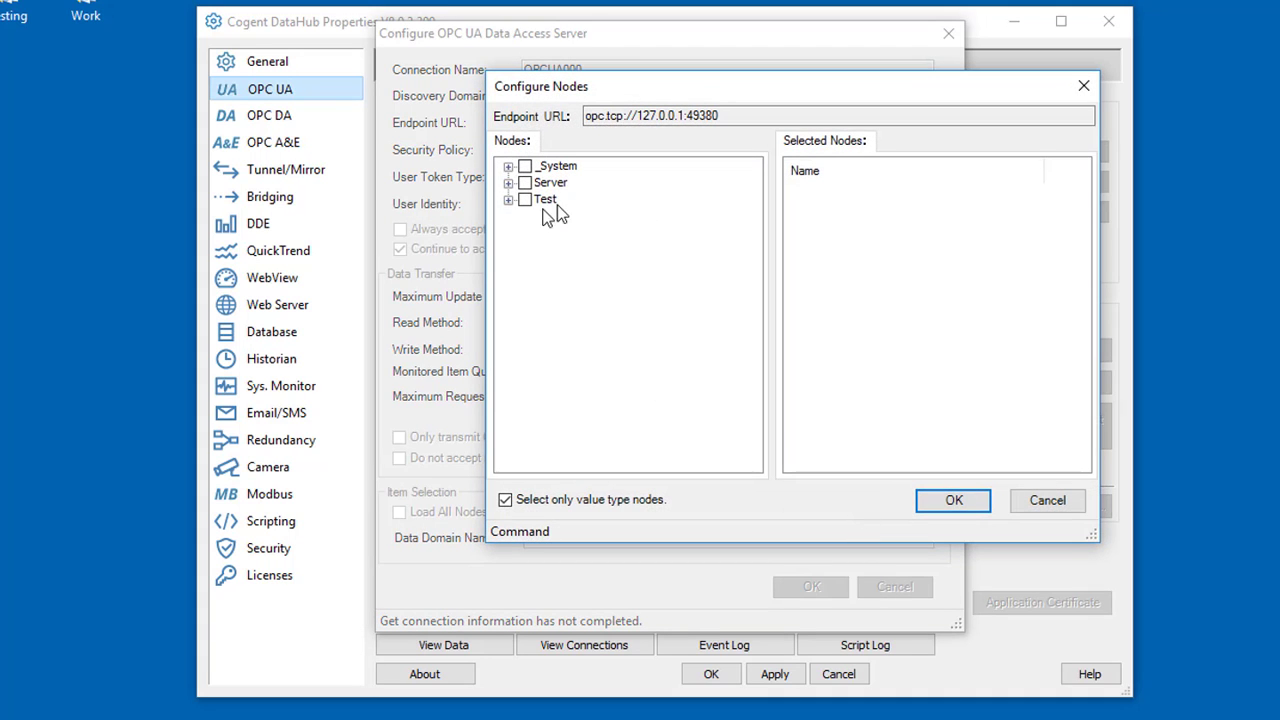
- Select Test.5000 points Ramp_Float10000–Ramp_Float10010 and name the data domain UA_Sample
left_click(508, 200)
left_click(529, 249)
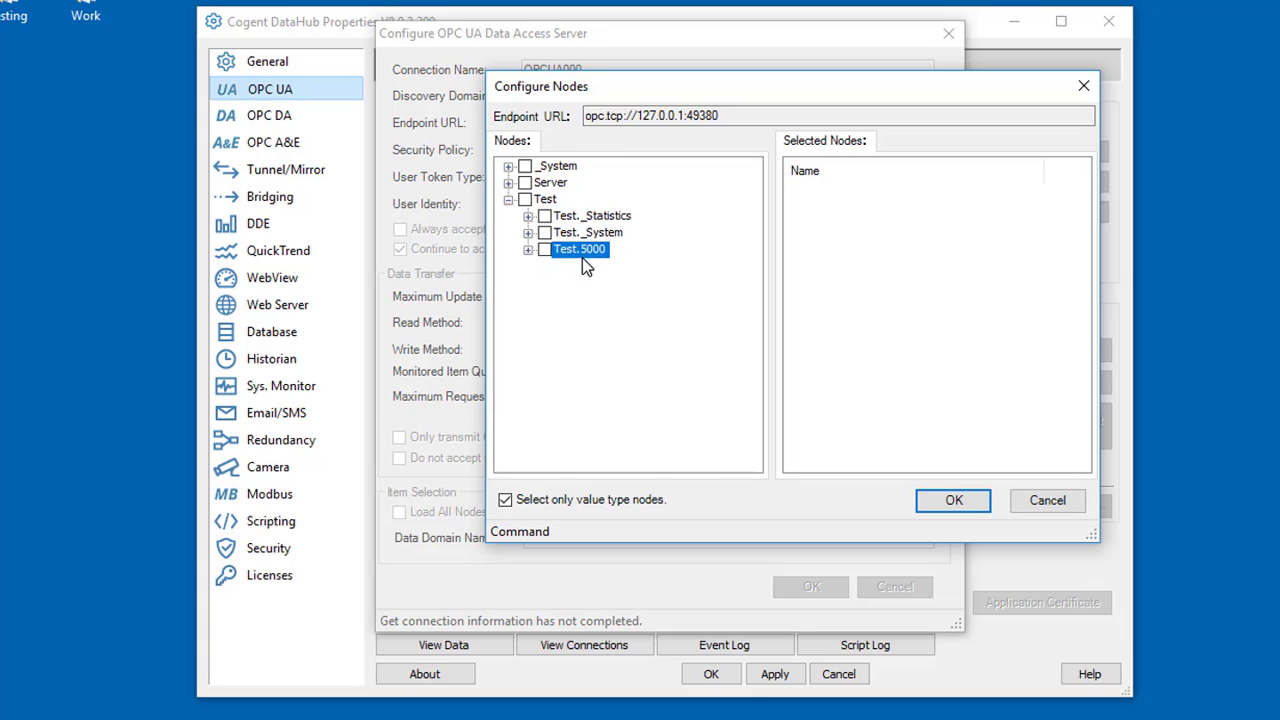
double_click(584, 255)
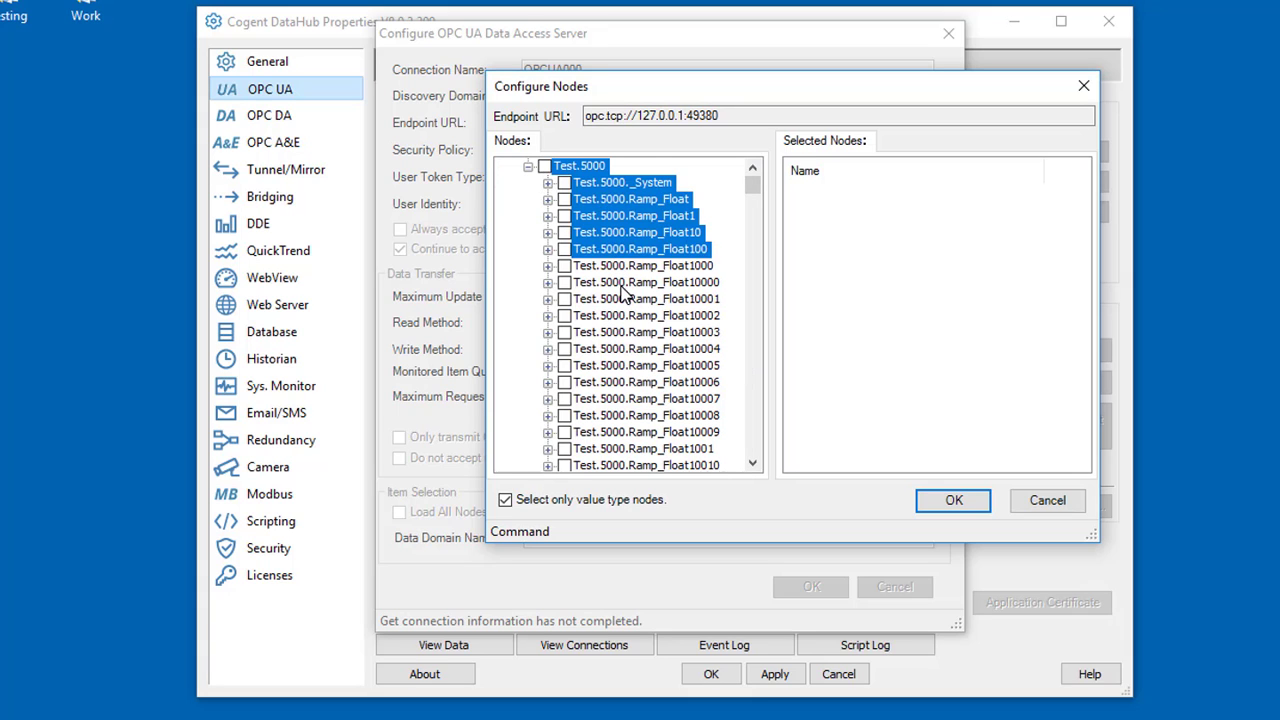
left_click(622, 284)
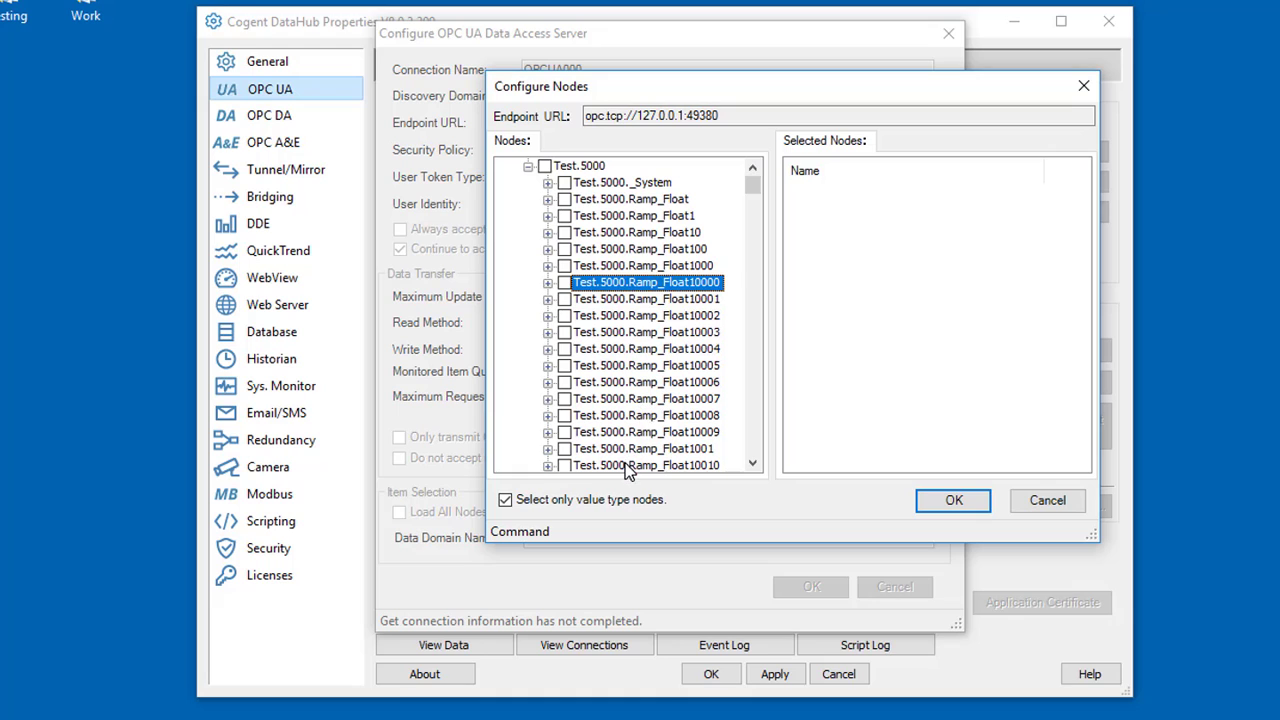
left_click(626, 465, "shift")
left_click(564, 266)
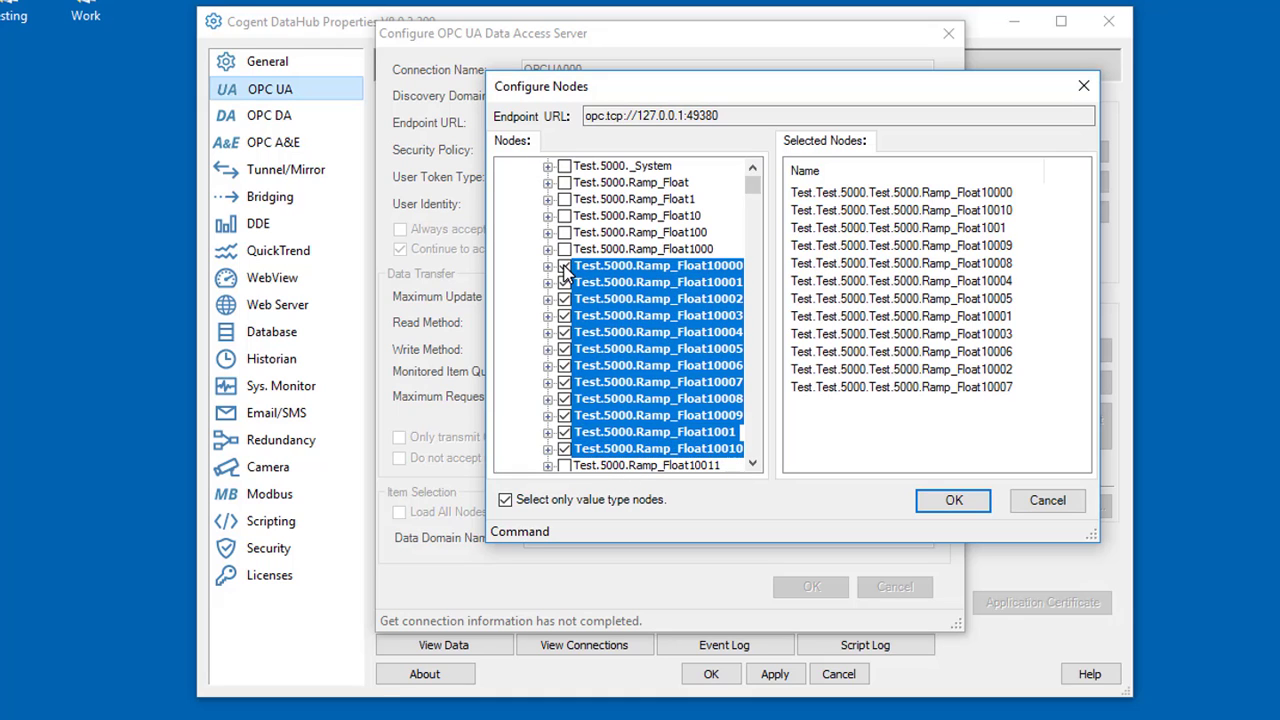
left_click(954, 500)
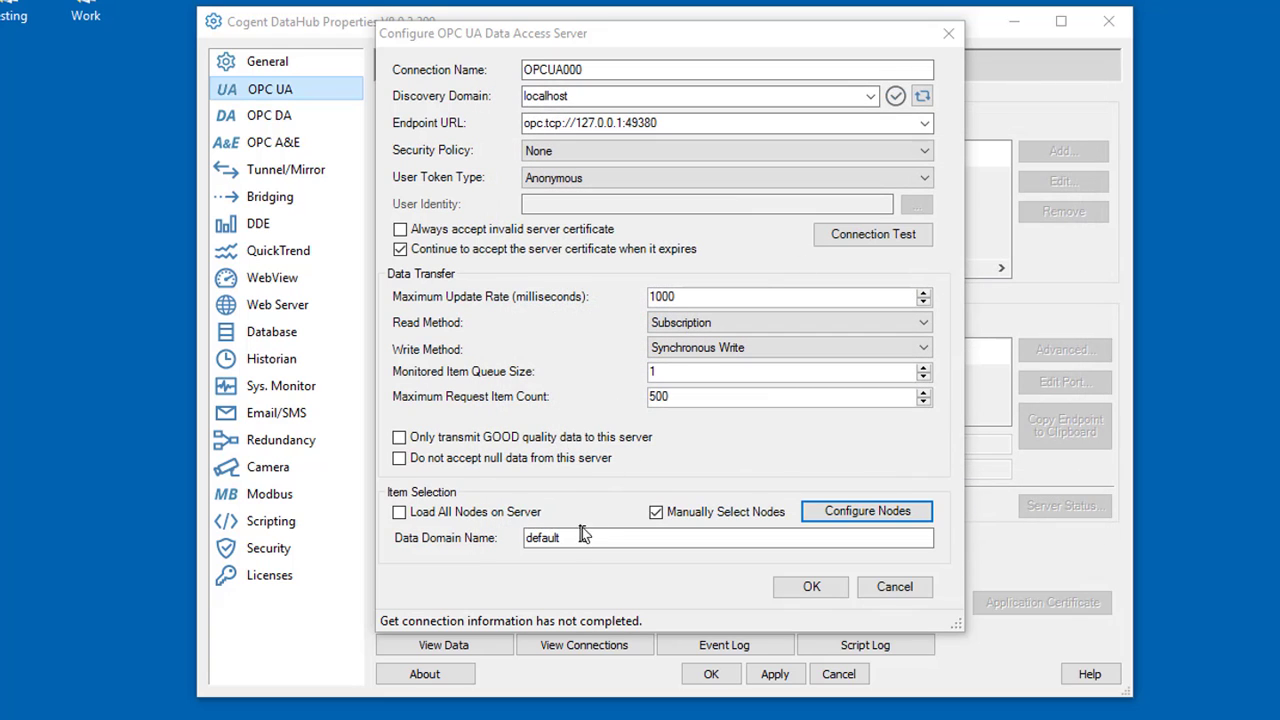
left_click_drag(585, 537, 490, 537)
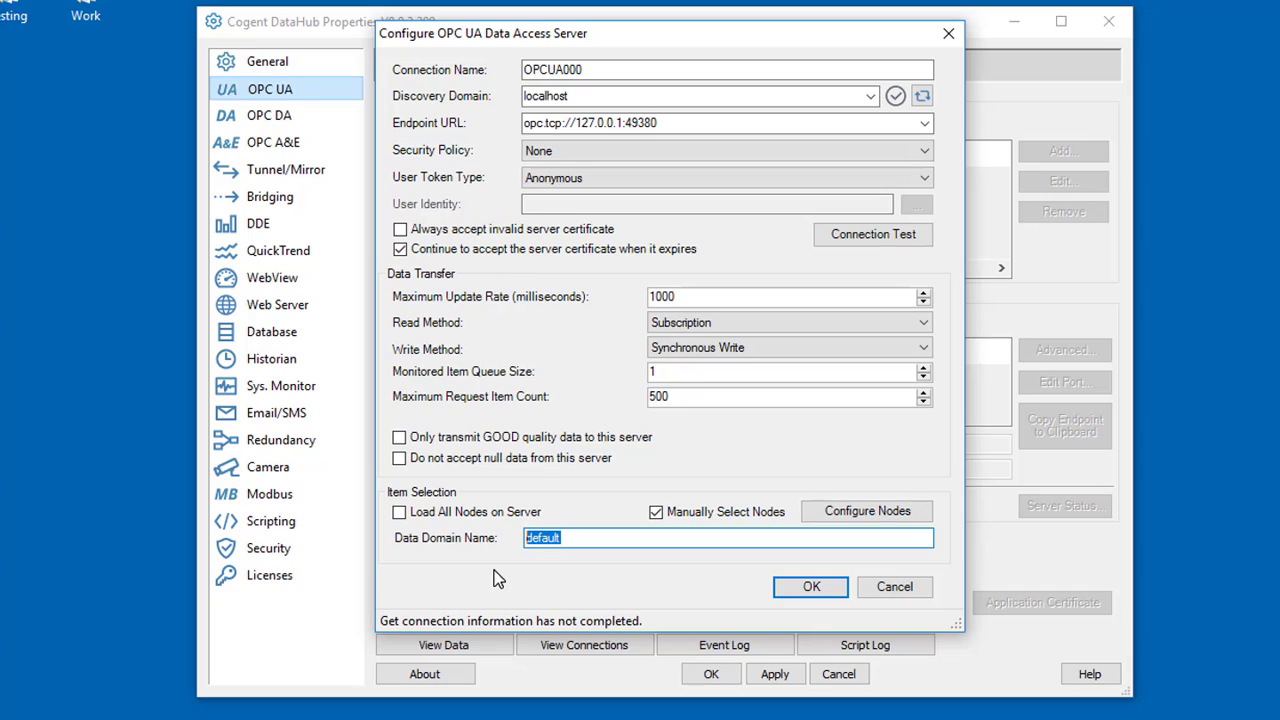
type("UA_Sample")
- Save and apply OPCUA000, then browse UA_Sample > Test > Test.5000 in the Data Browser
left_click(812, 587)
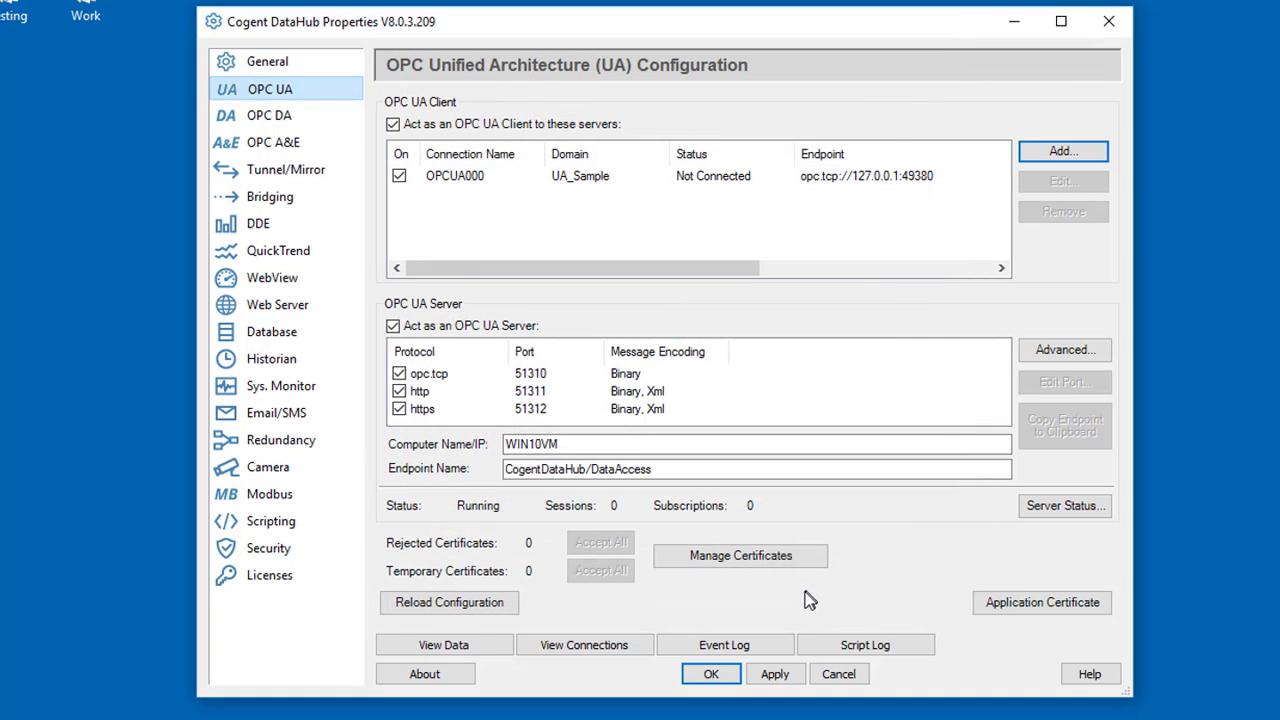
left_click(775, 674)
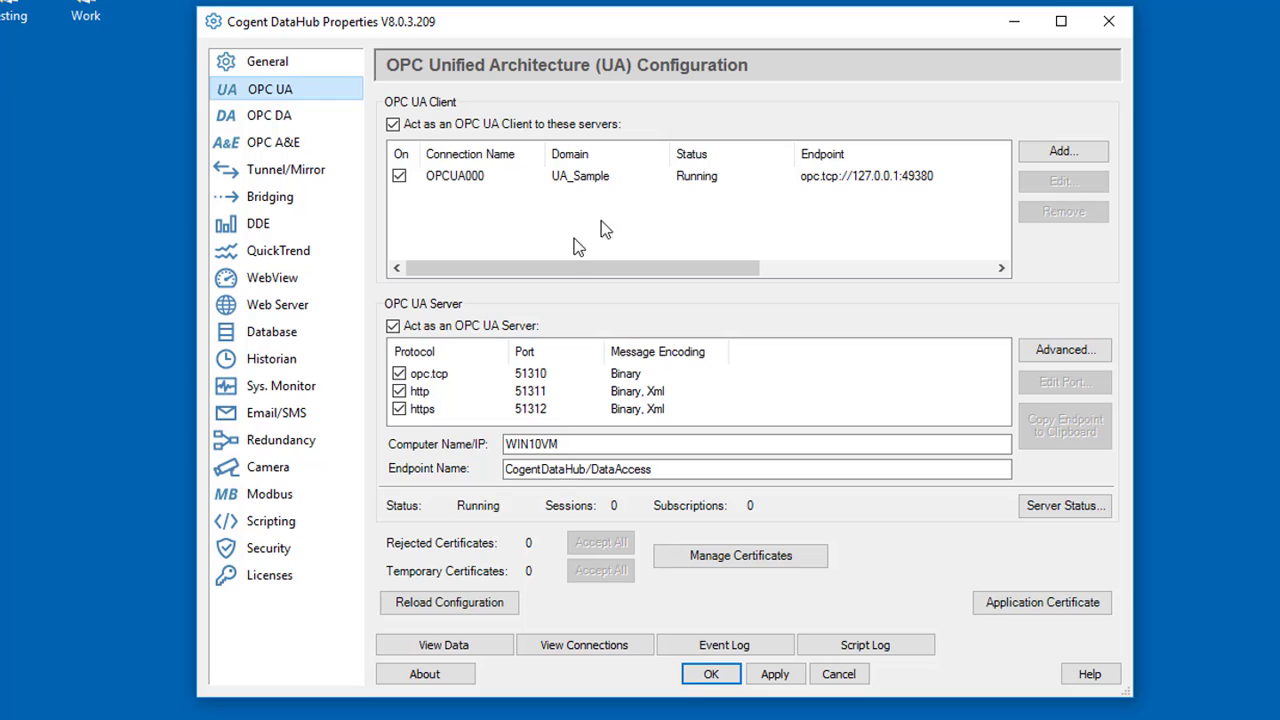
left_click(490, 648)
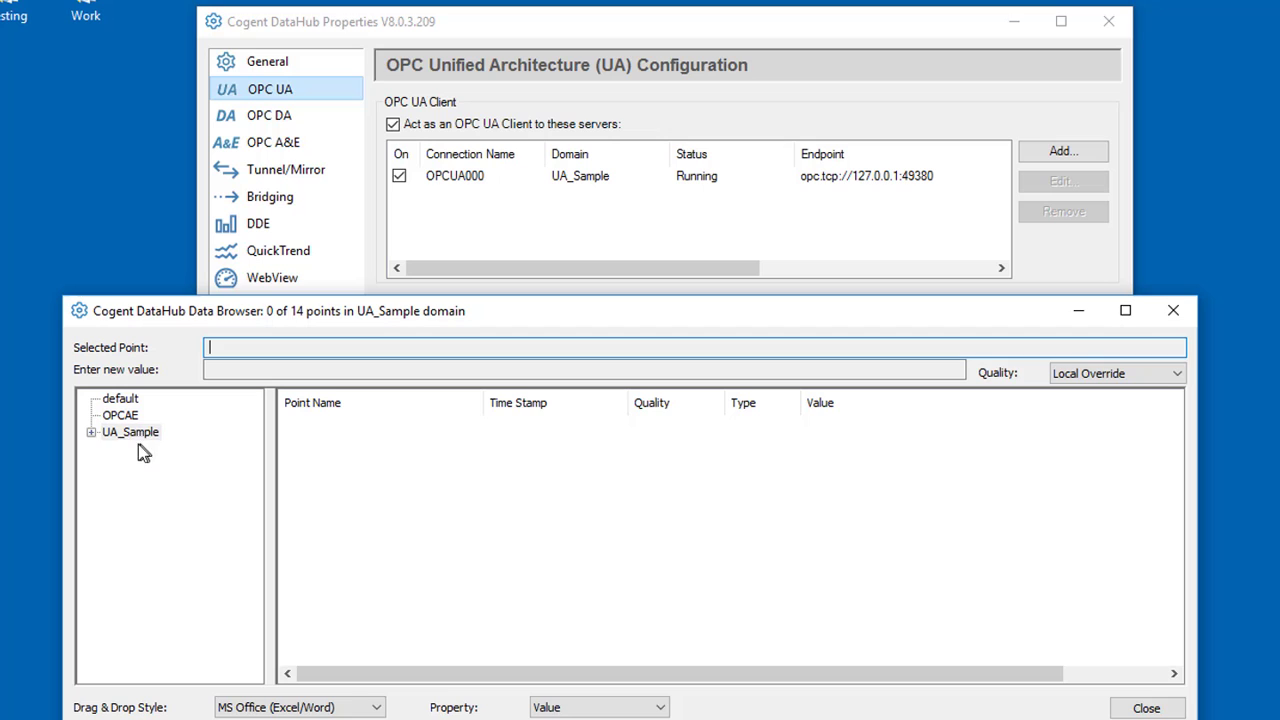
left_click(91, 432)
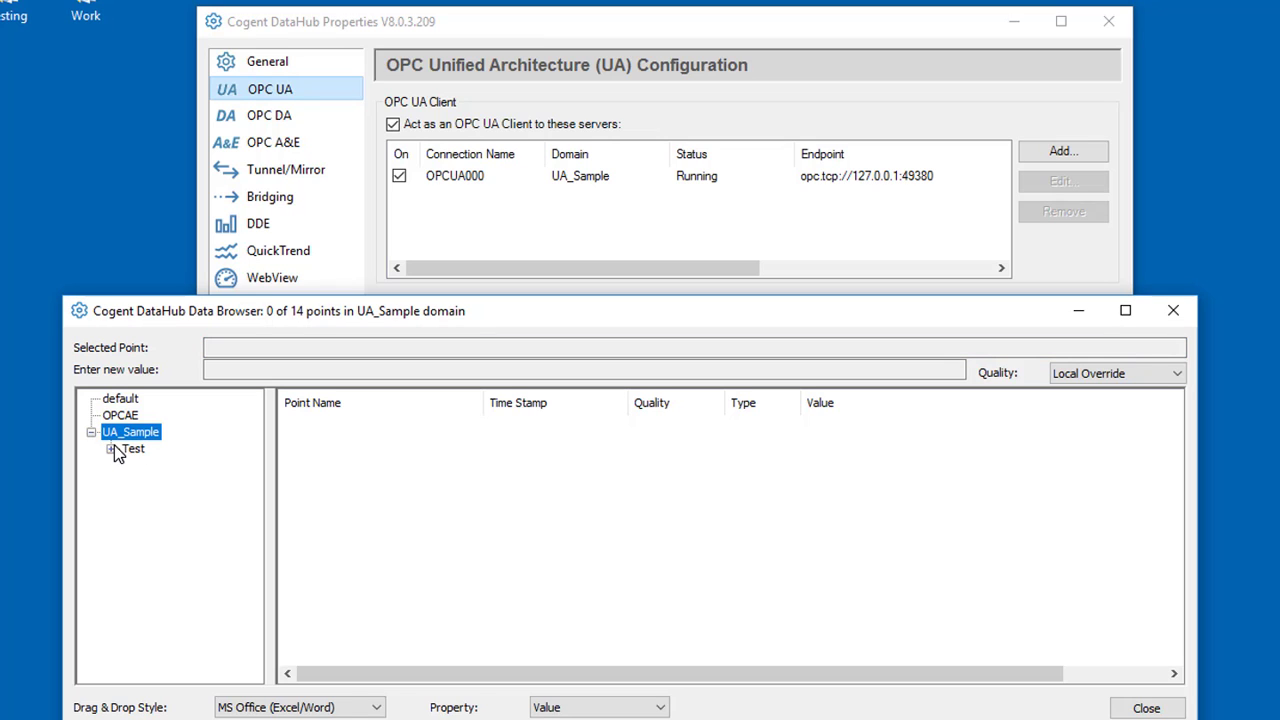
left_click(111, 449)
left_click(163, 465)
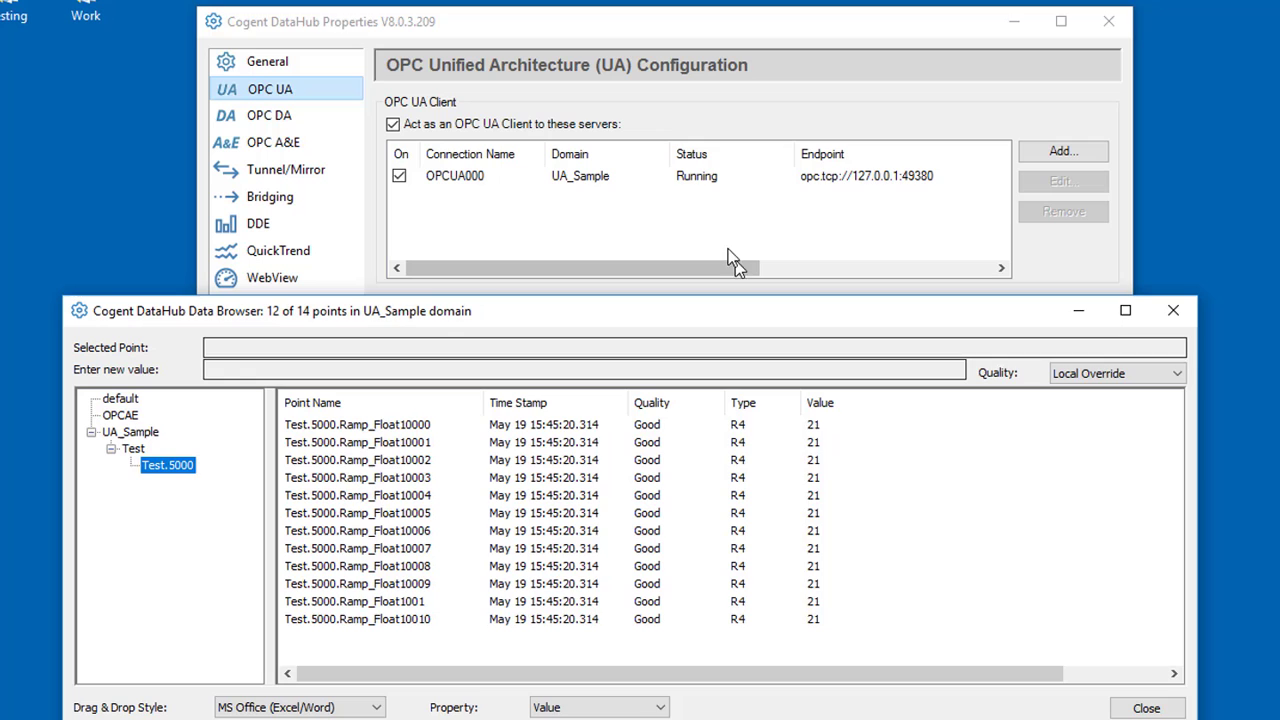
- Set OPCUA000's Maximum Update Rate to 250, apply it, and return to the Data Browser
left_click(590, 188)
double_click(590, 182)
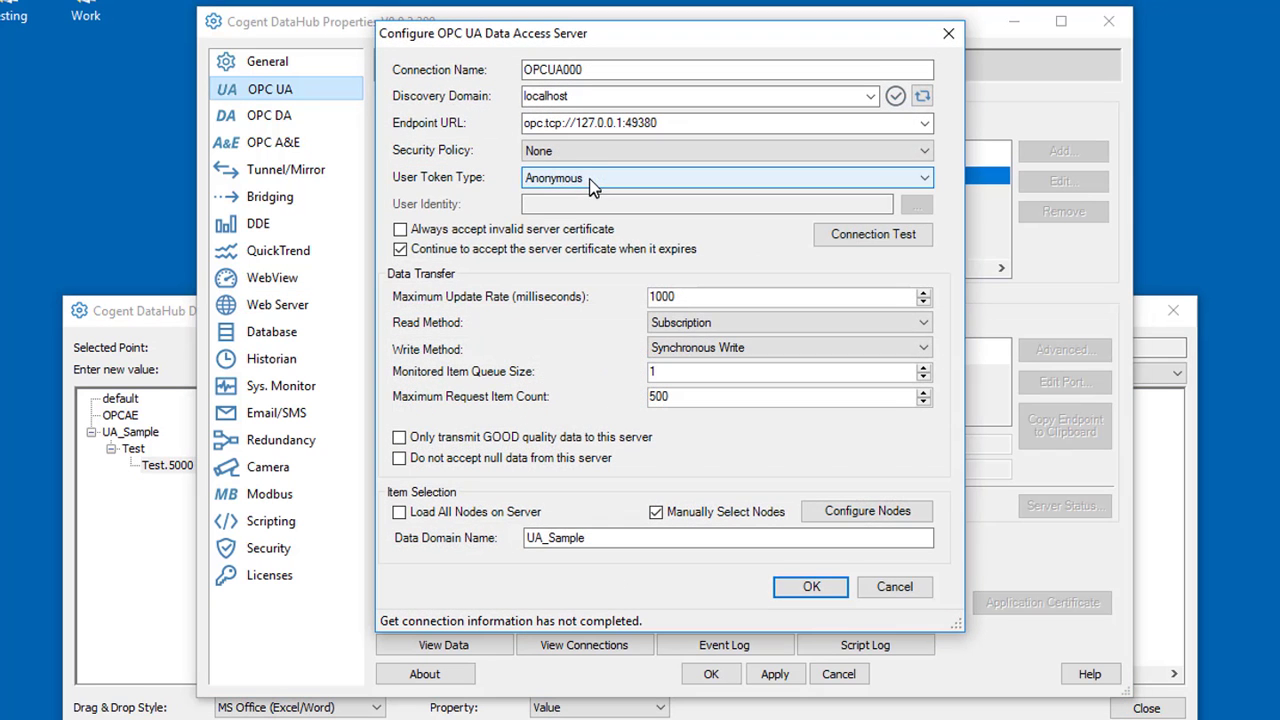
double_click(688, 298)
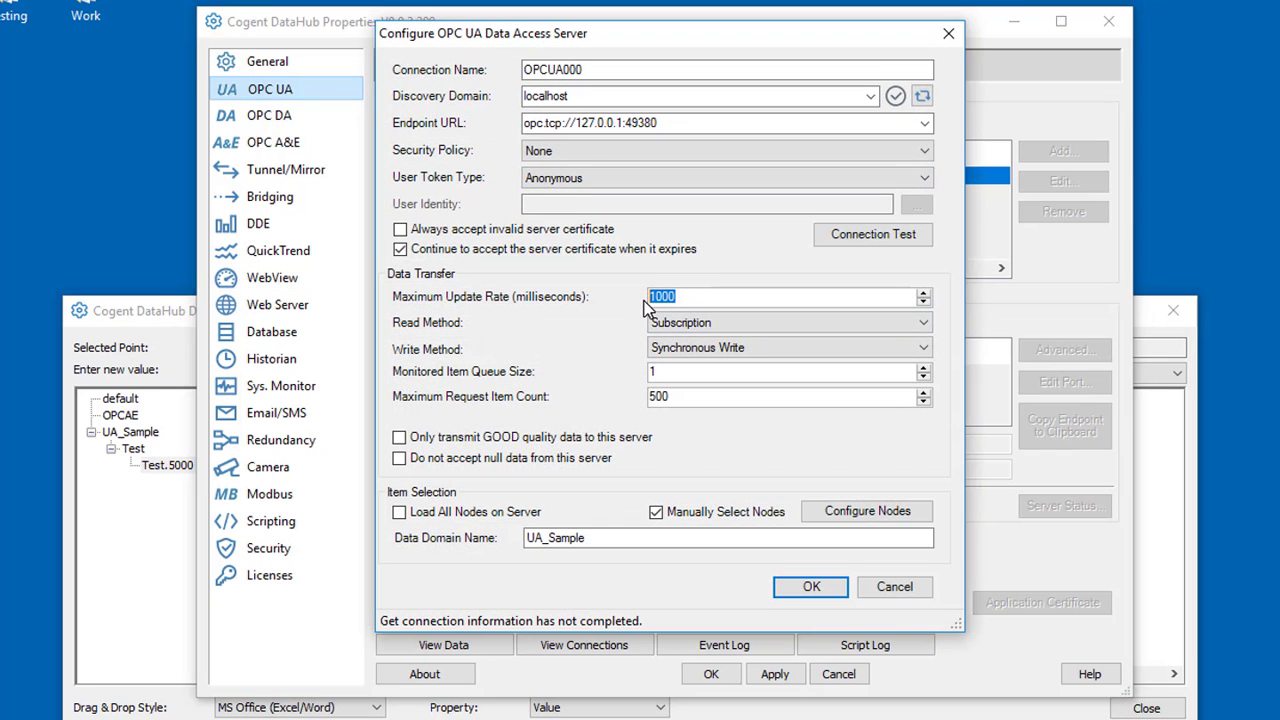
type("250")
key("Tab")
left_click(666, 297)
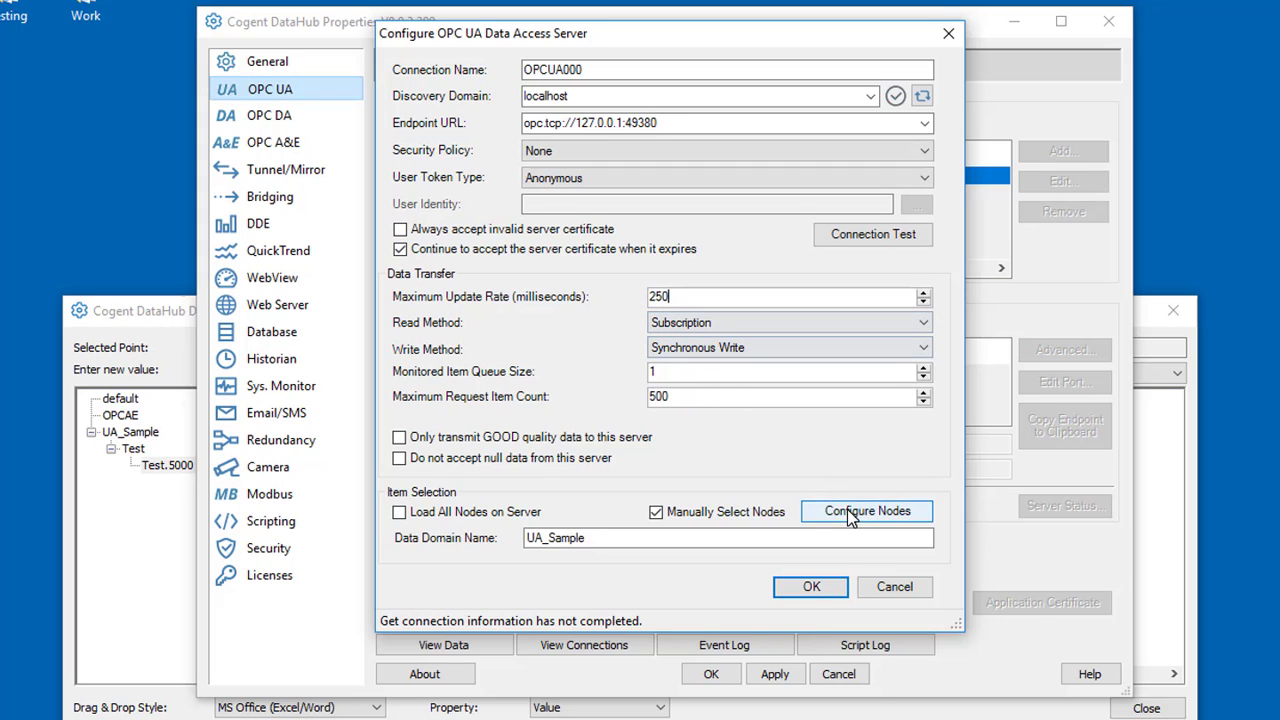
left_click(809, 589)
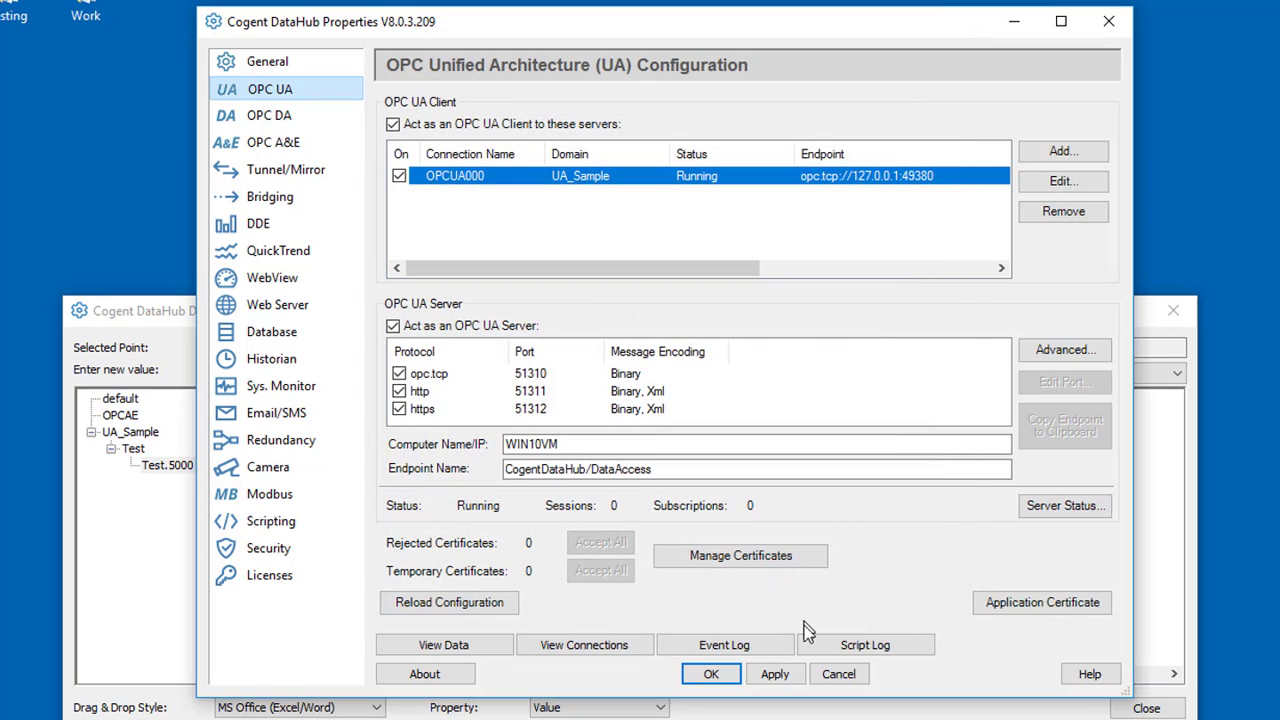
left_click(790, 678)
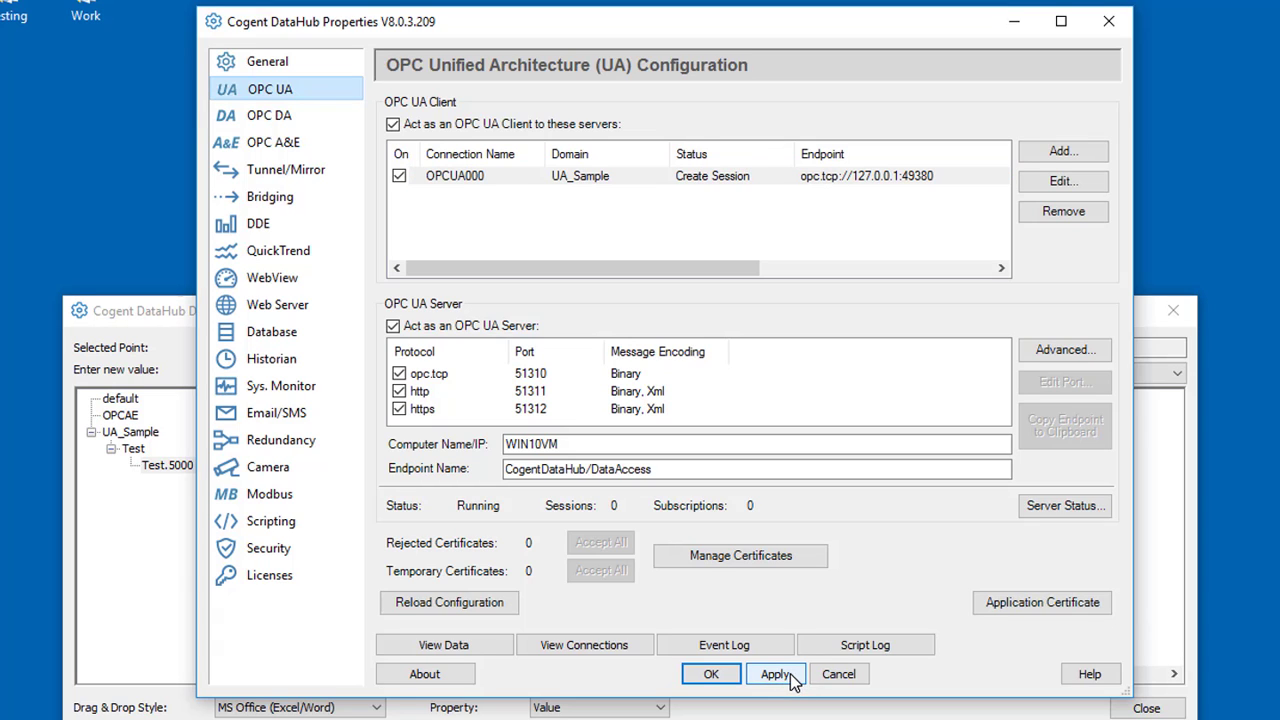
left_click(167, 309)
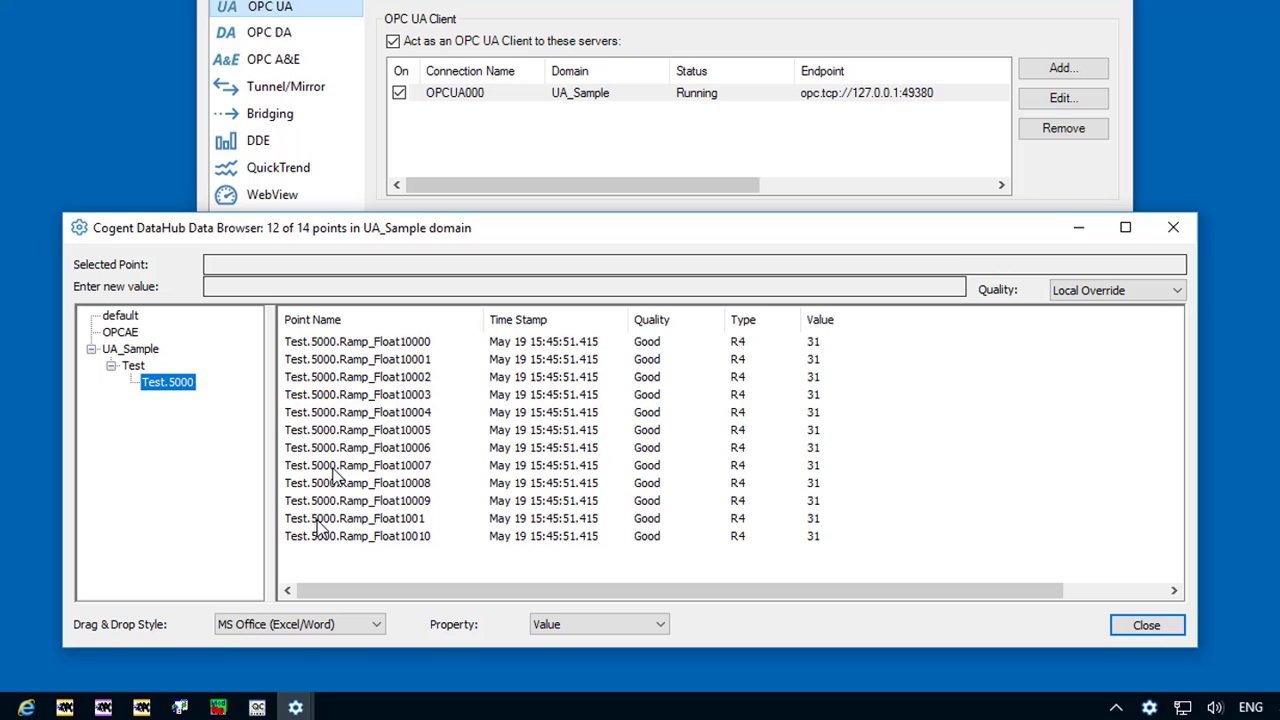
- Connect the sample DA client to Cogent.DataHub under Local Servers
left_click(180, 707)
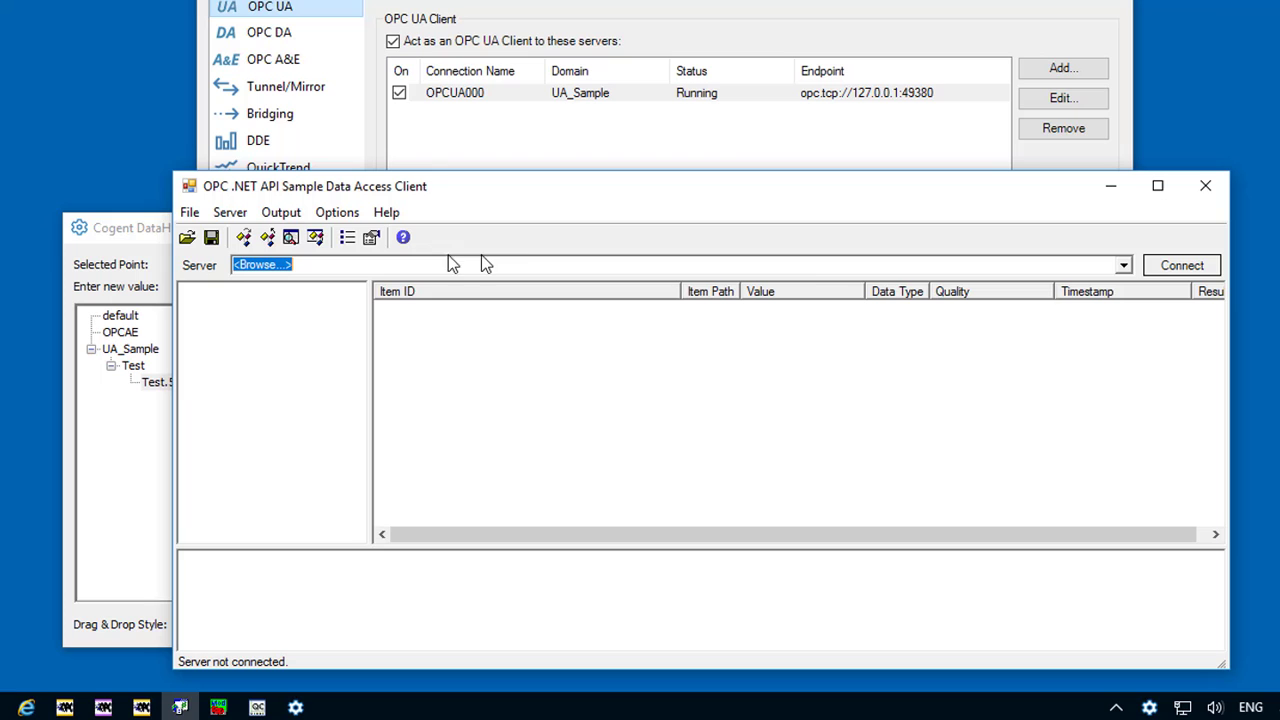
left_click(1124, 265)
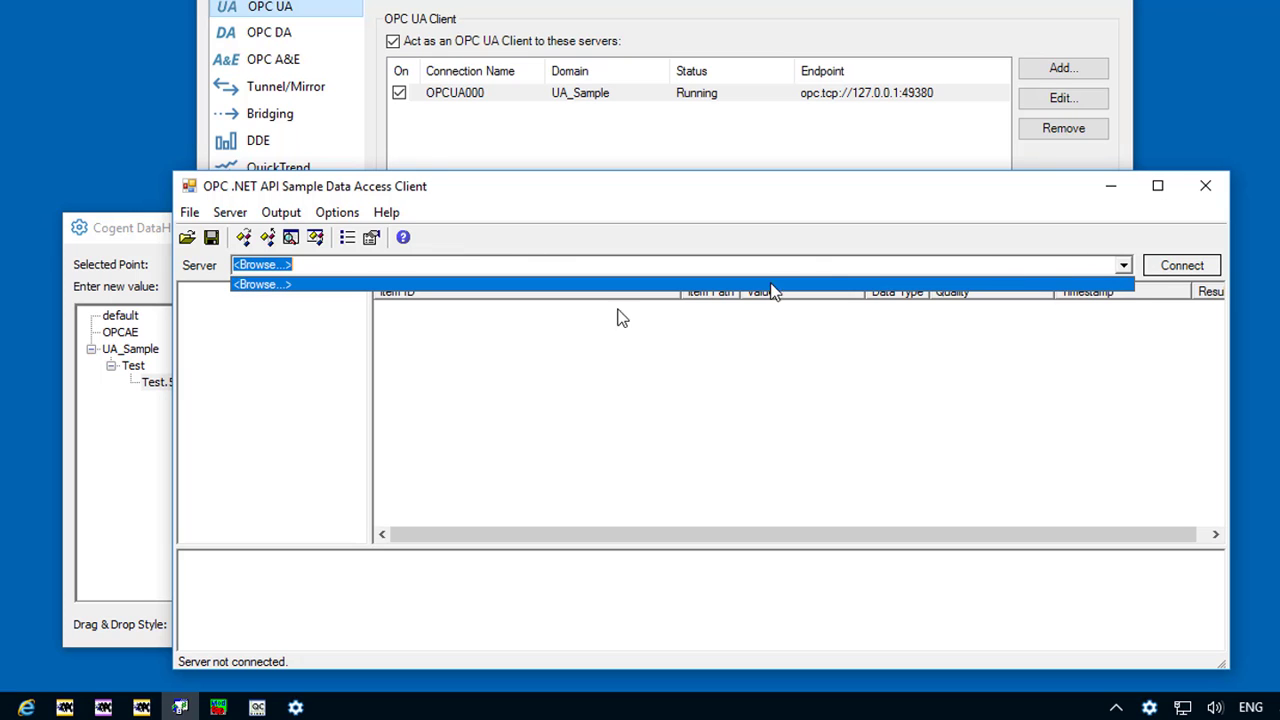
left_click(269, 285)
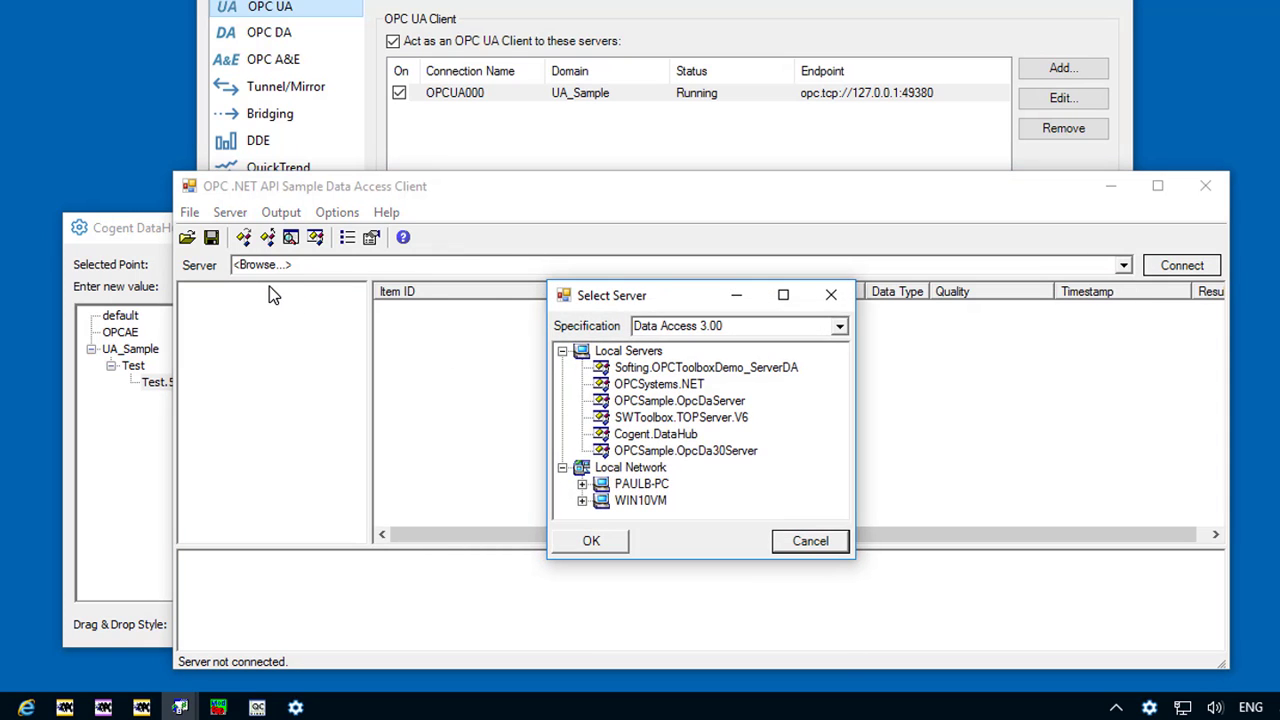
left_click(670, 436)
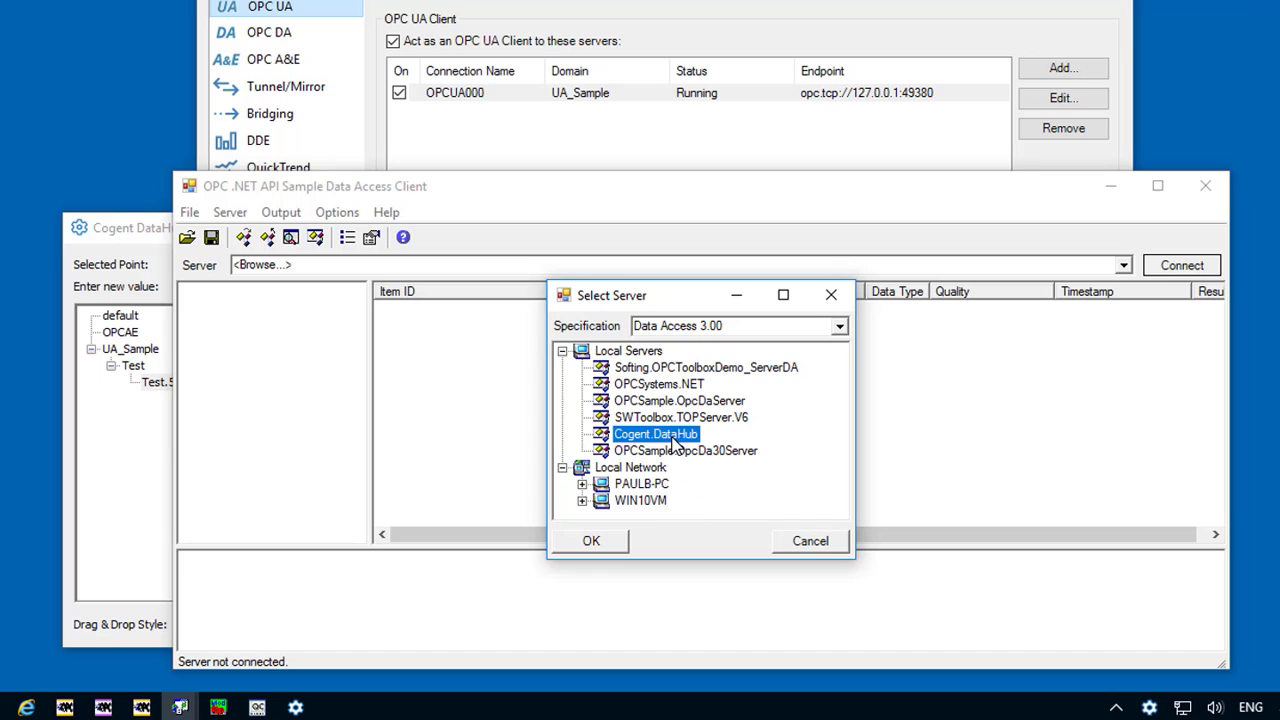
left_click(595, 541)
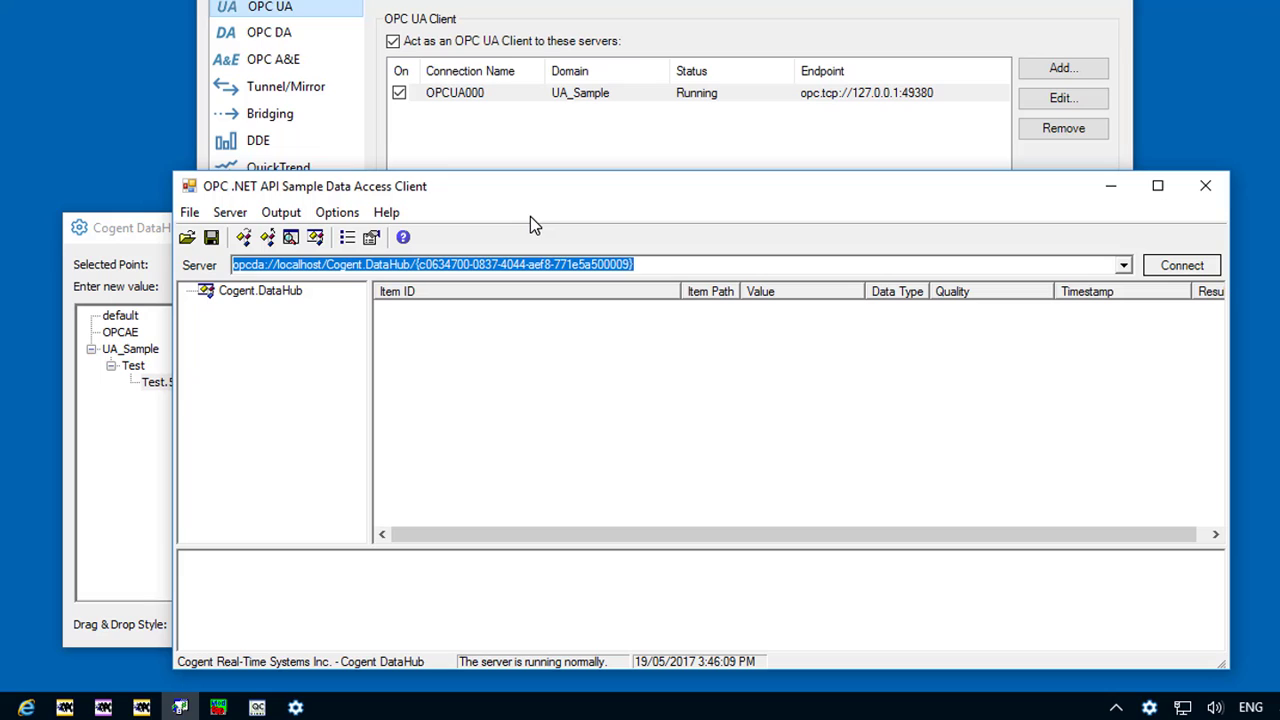
left_click(266, 298)
- Create a subscription named DH on Cogent.DataHub with update rate 250
right_click(266, 292)
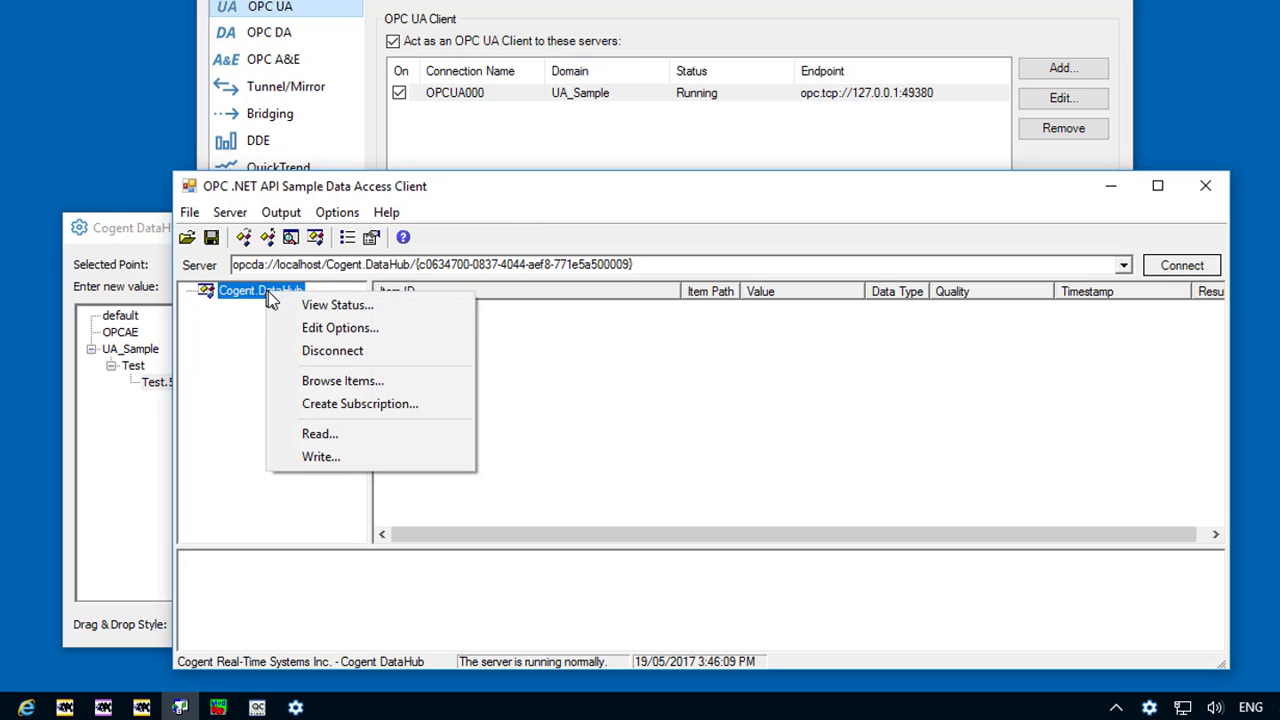
left_click(366, 403)
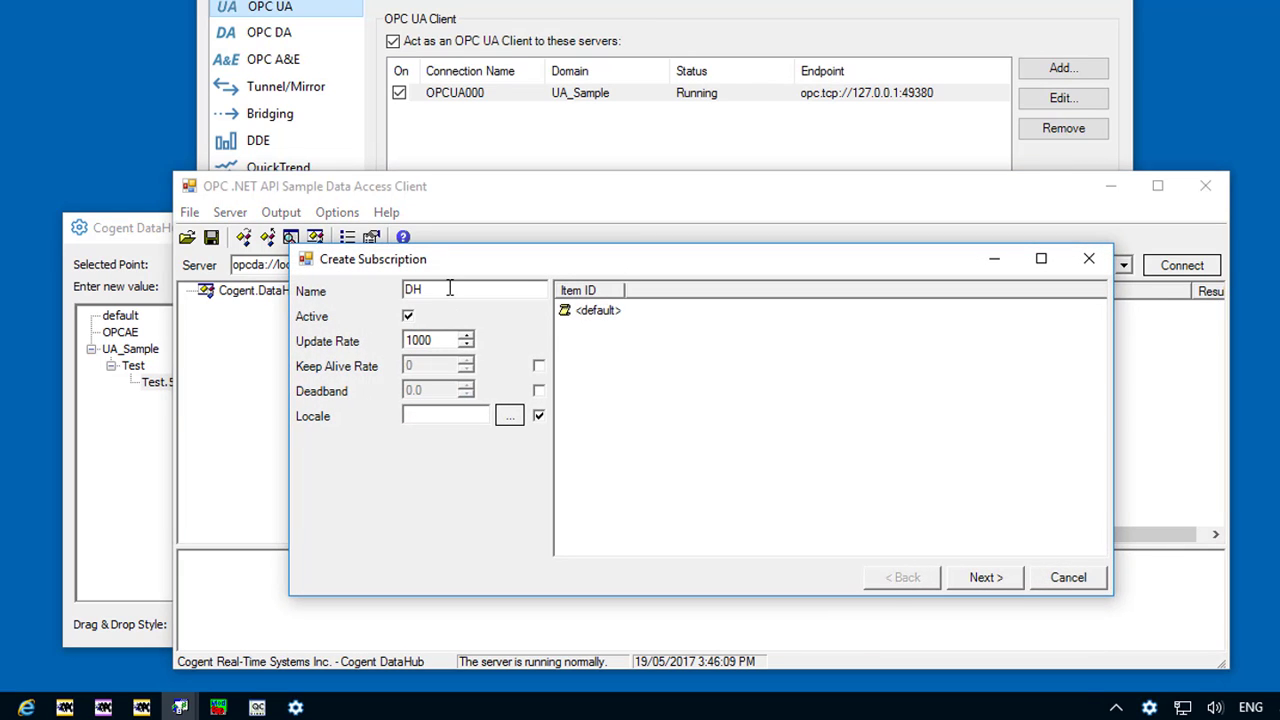
left_click_drag(438, 341, 366, 342)
type("250")
left_click(1014, 586)
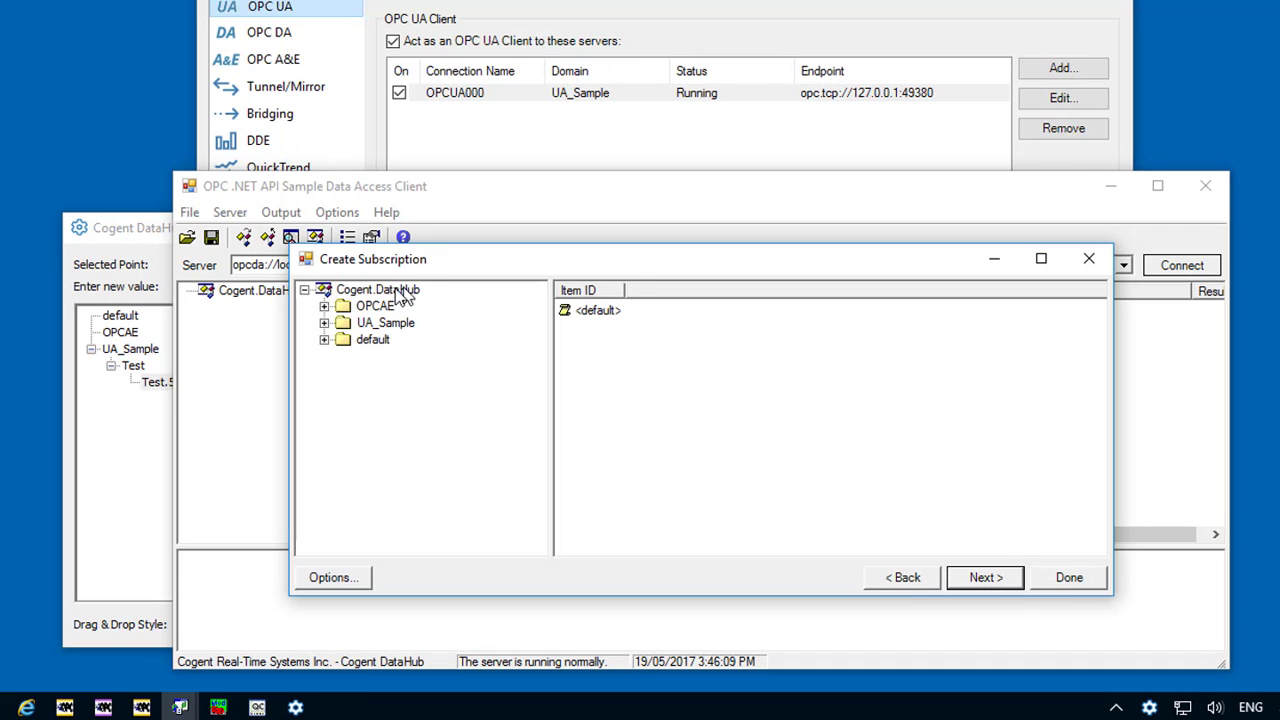
- Add all children of UA_Sample > Test > Test.5000 to the DH subscription and finish
left_click(324, 323)
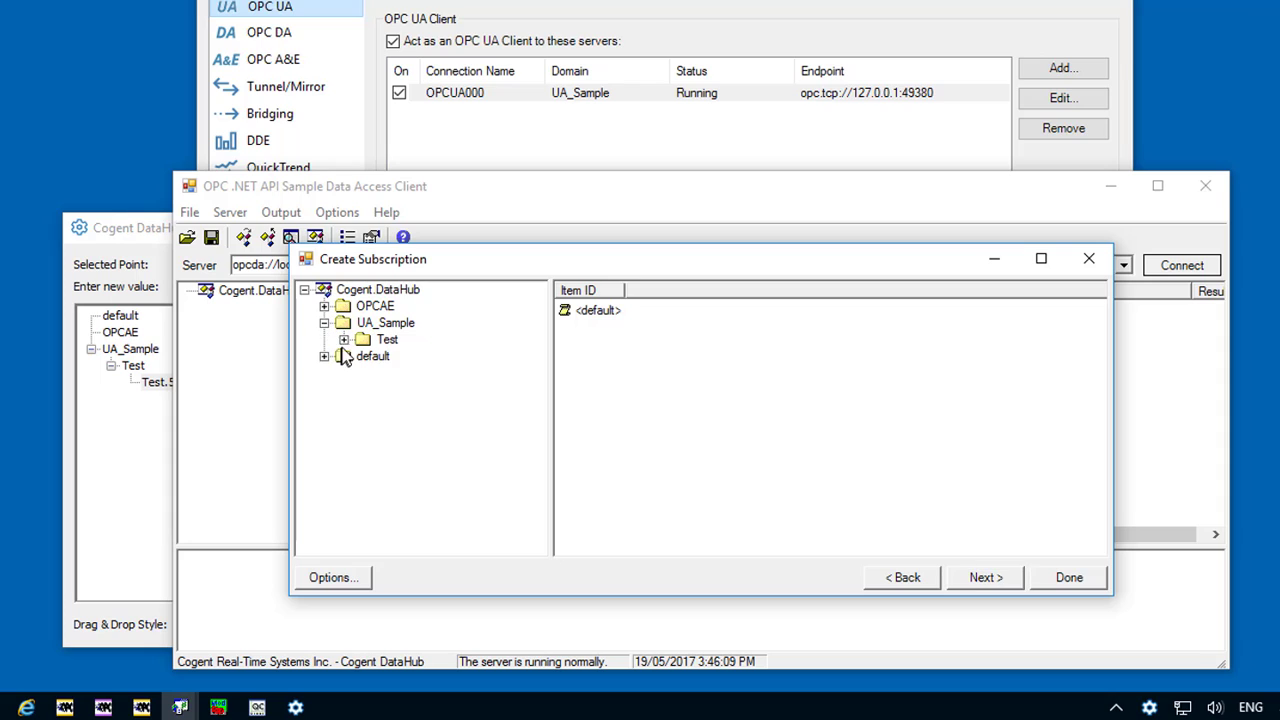
left_click(344, 340)
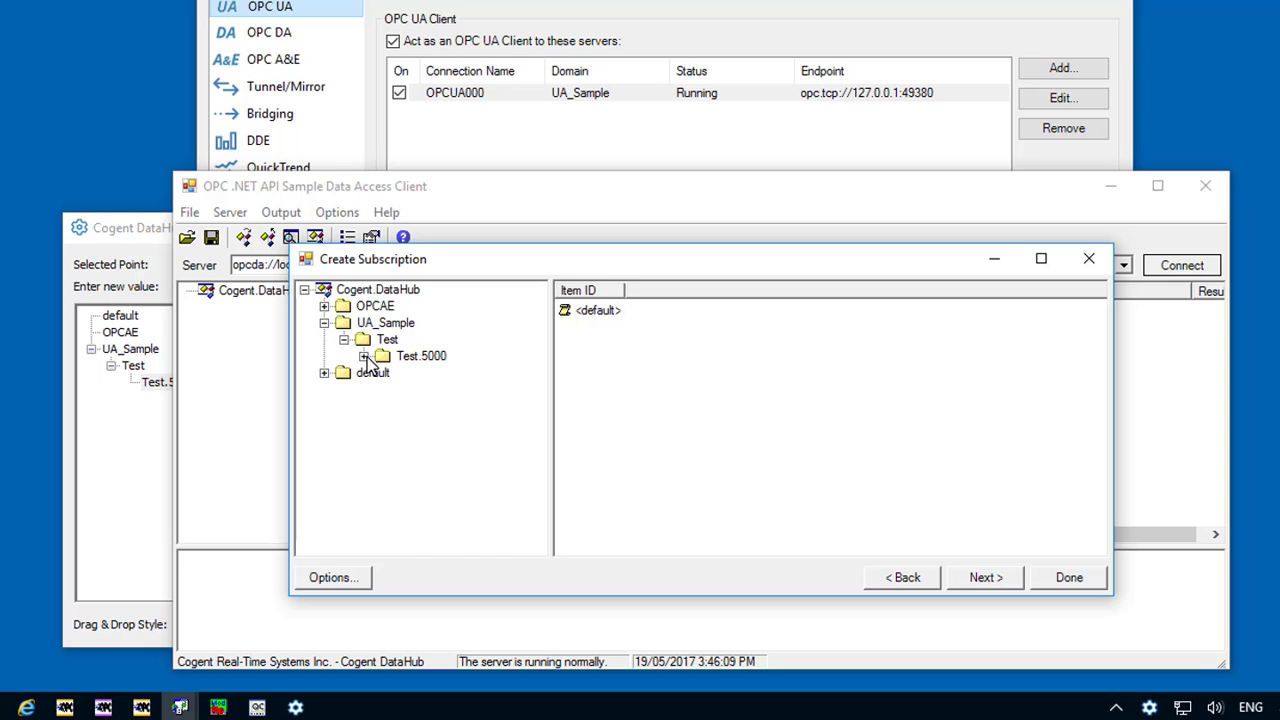
left_click(364, 357)
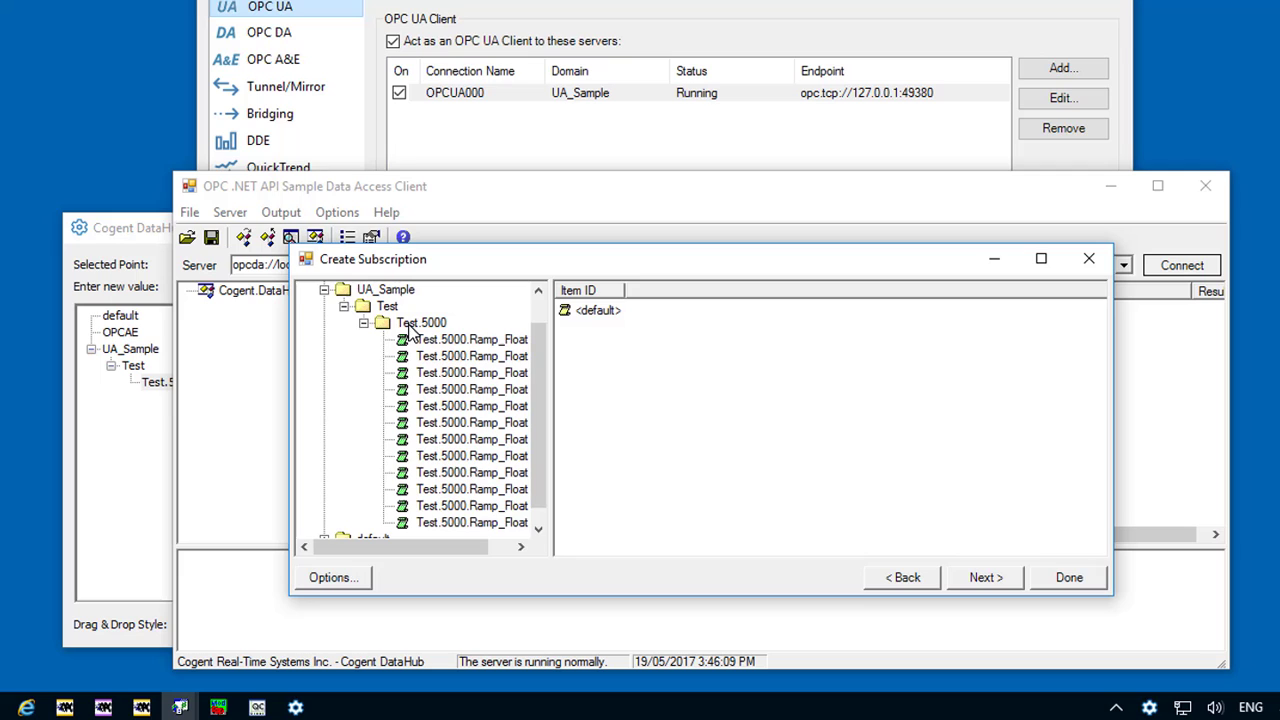
right_click(408, 325)
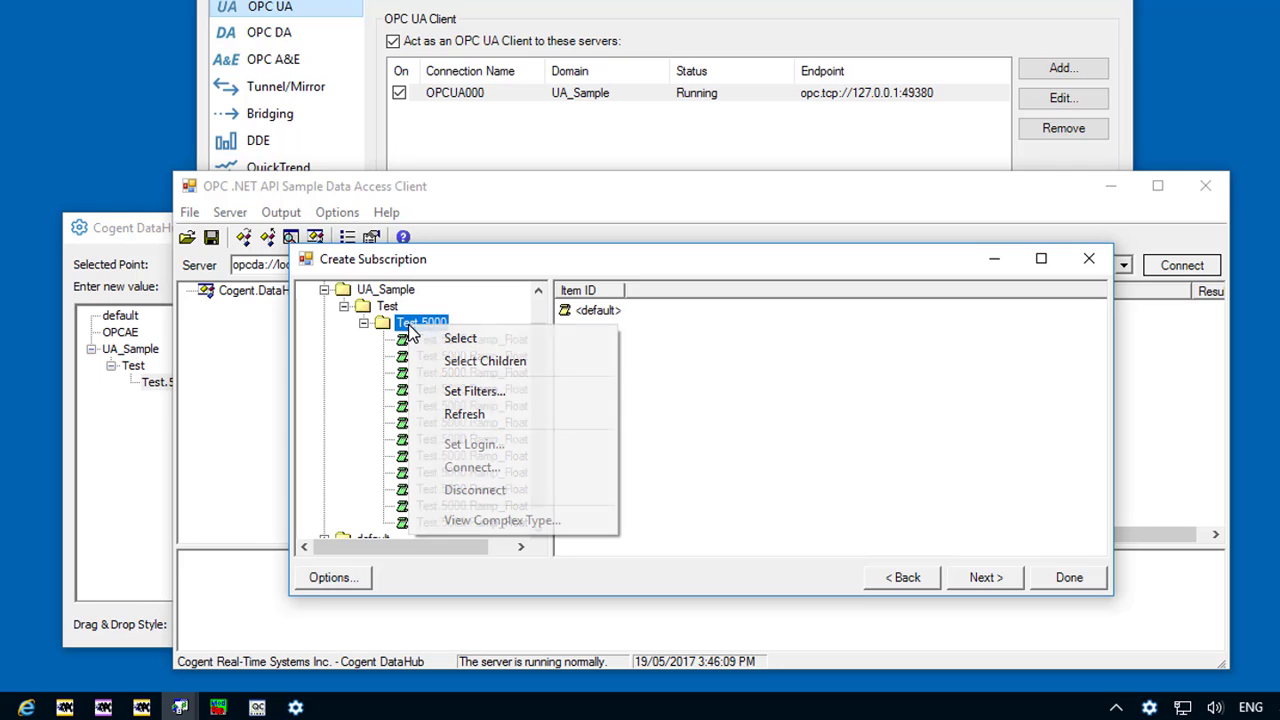
left_click(449, 362)
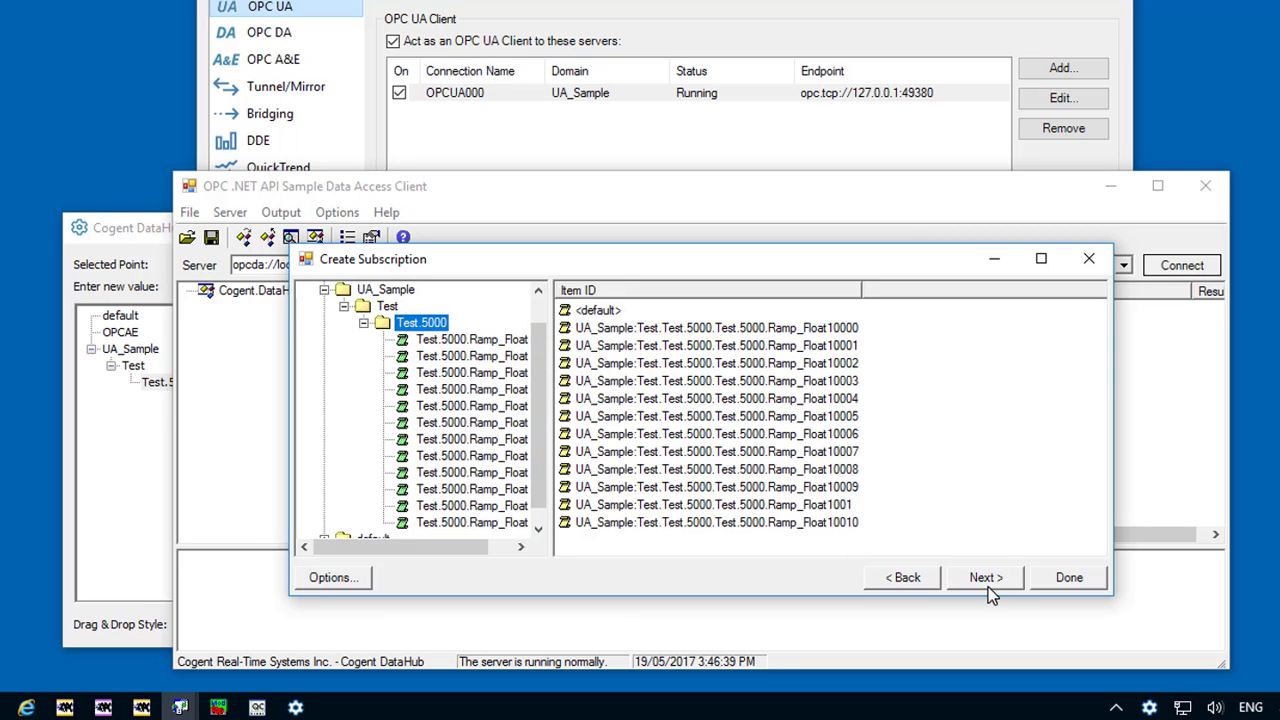
left_click(1069, 577)
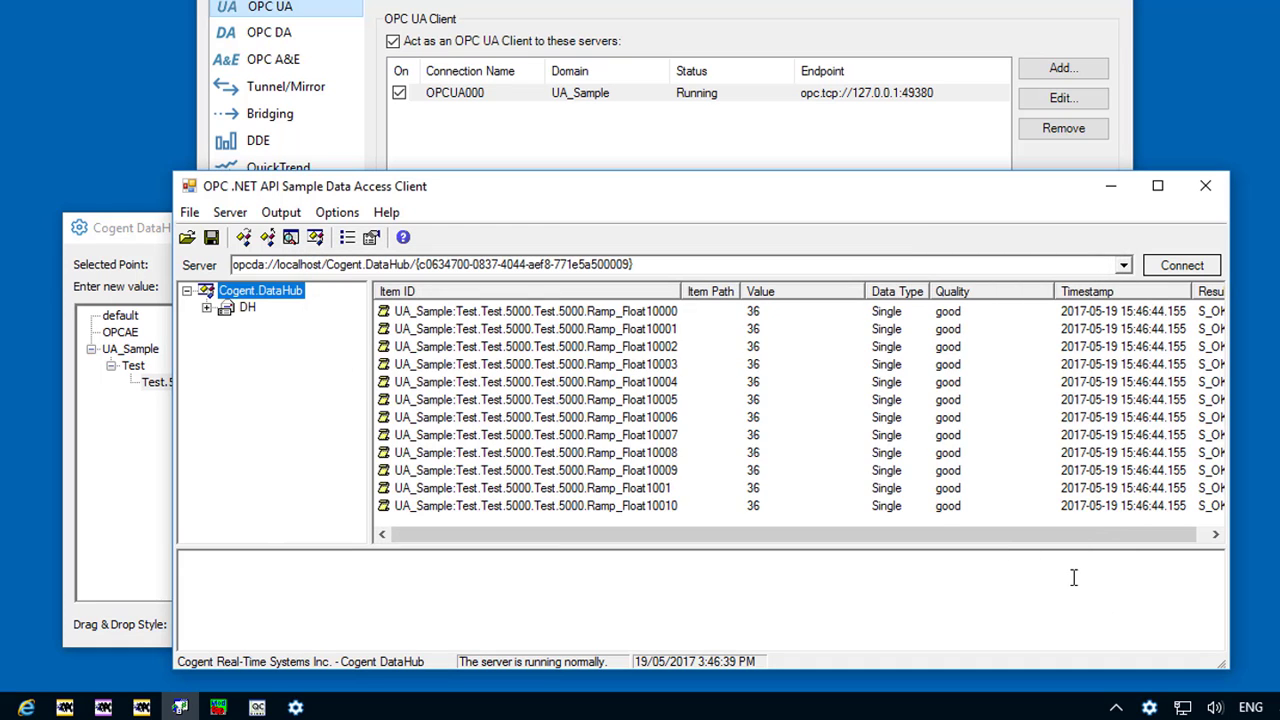